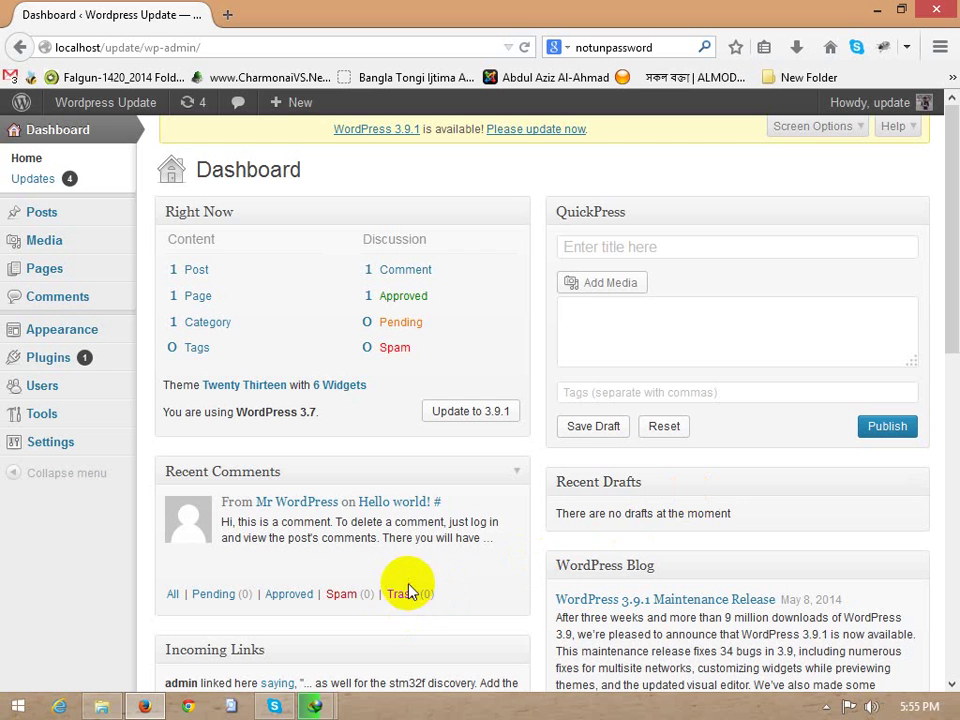
Examine the WordPress dashboard, including its news, links and plugin widgets and the installed version in the Right Now summary.
scroll(493, 568, down, 4)
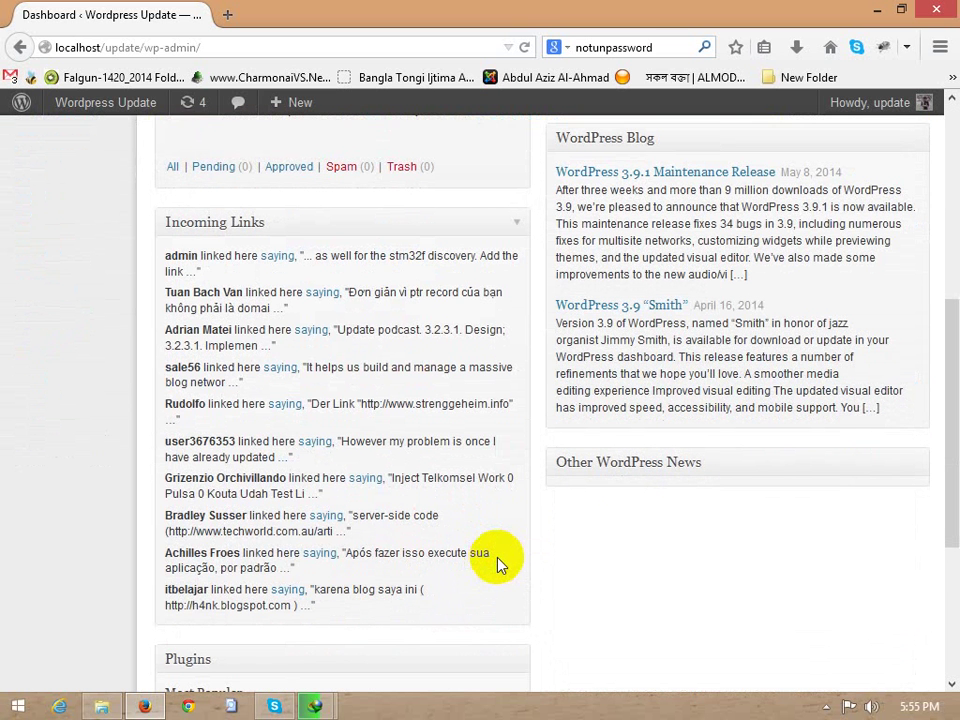
scroll(493, 565, down, 3)
scroll(493, 565, up, 5)
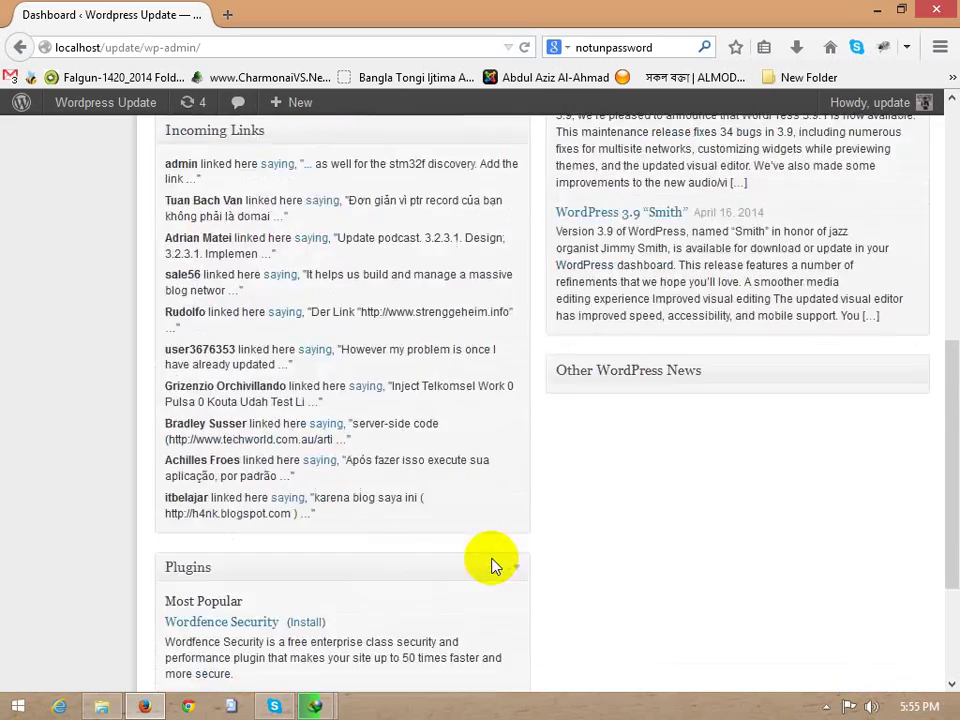
scroll(490, 565, up, 2)
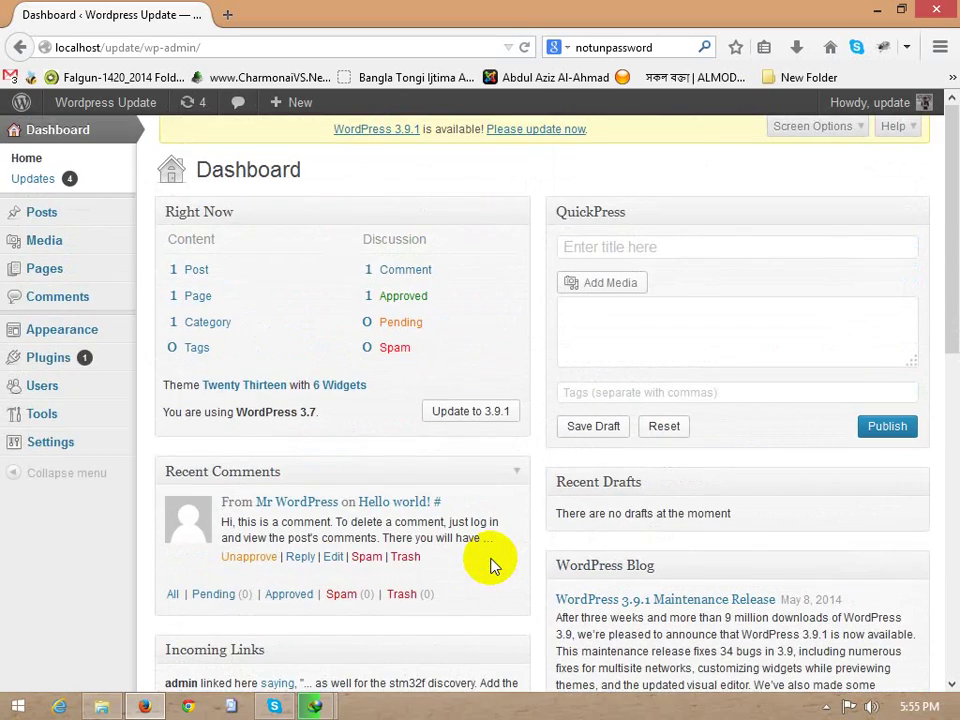
scroll(493, 566, down, 3)
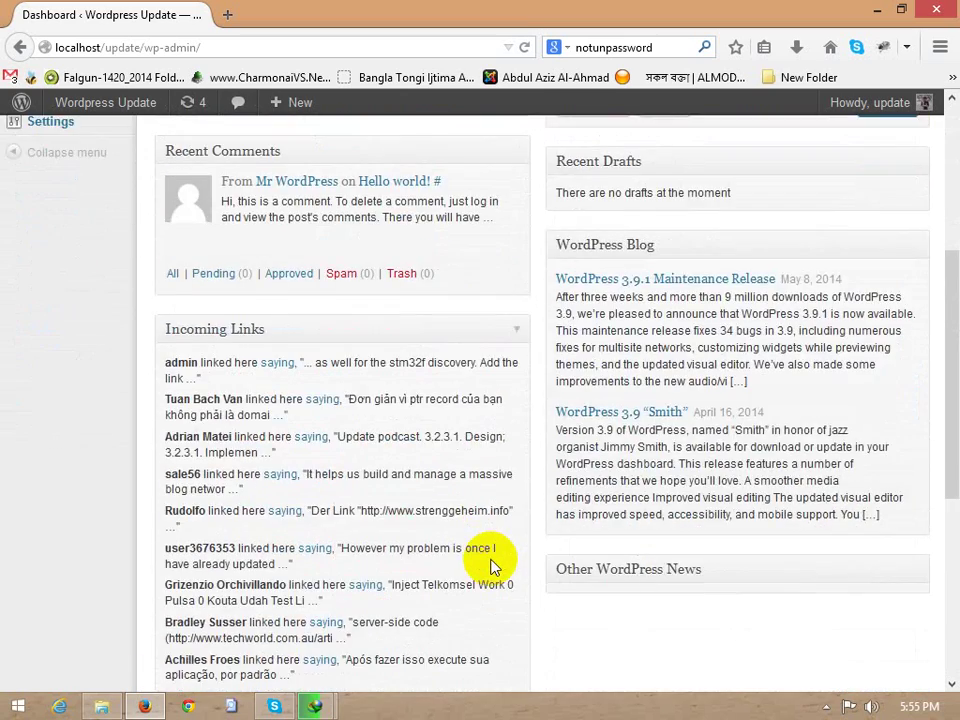
scroll(493, 566, down, 2)
scroll(493, 566, up, 5)
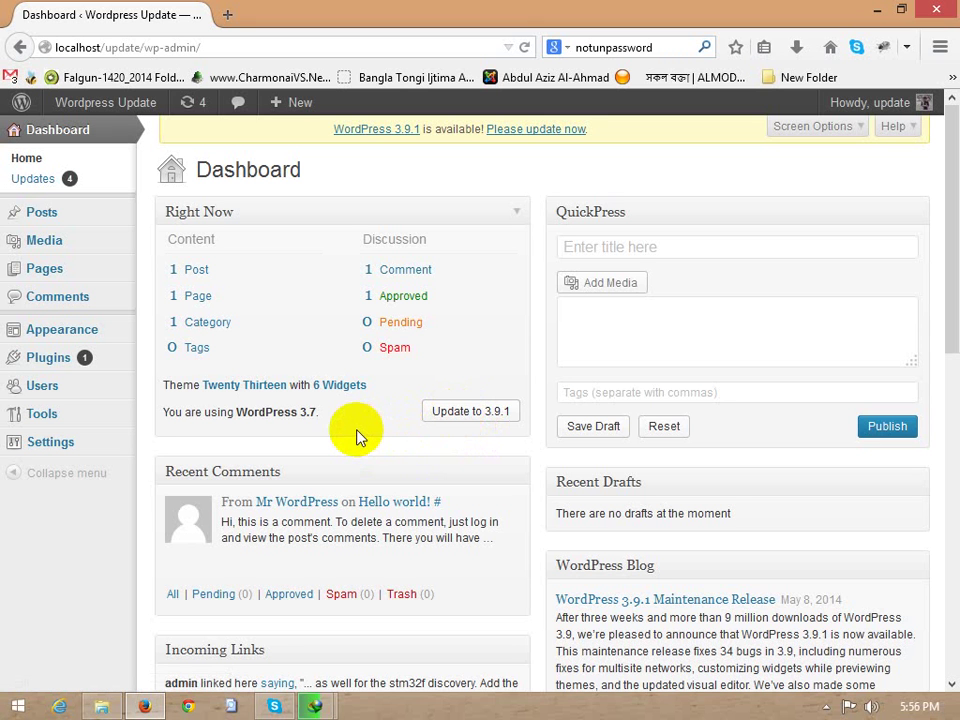
click(305, 411)
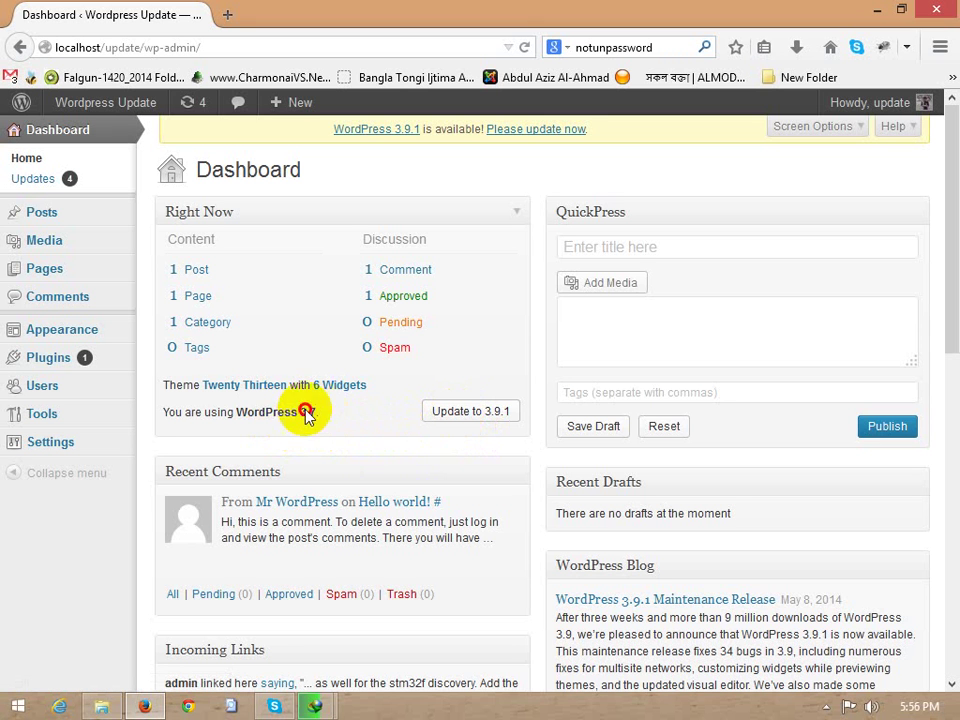
drag(305, 411, 193, 418)
click(250, 418)
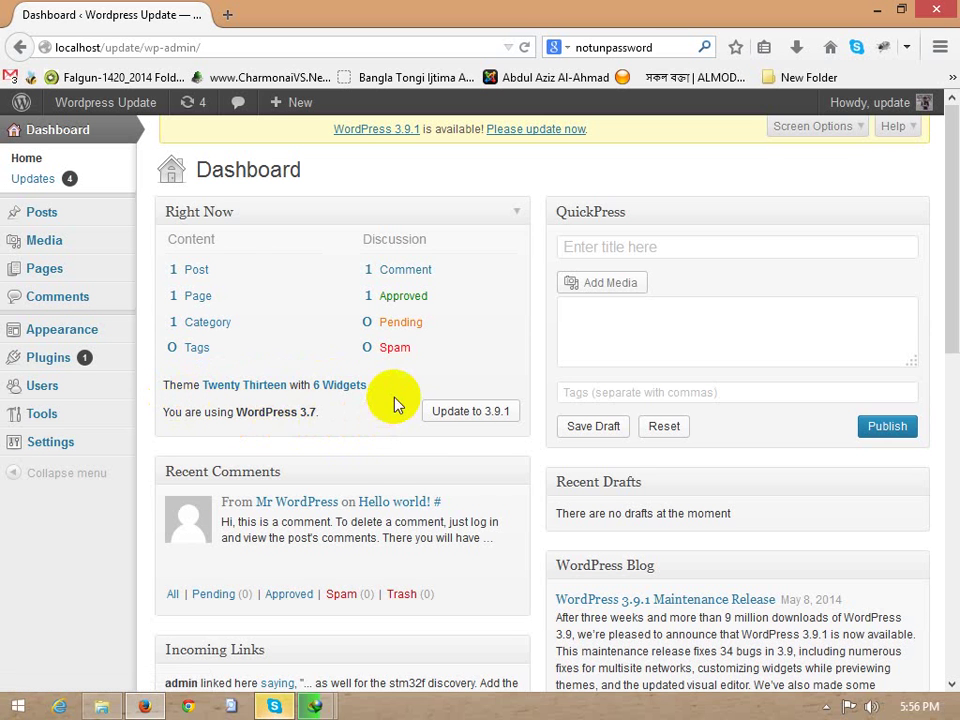
scroll(222, 428, down, 1)
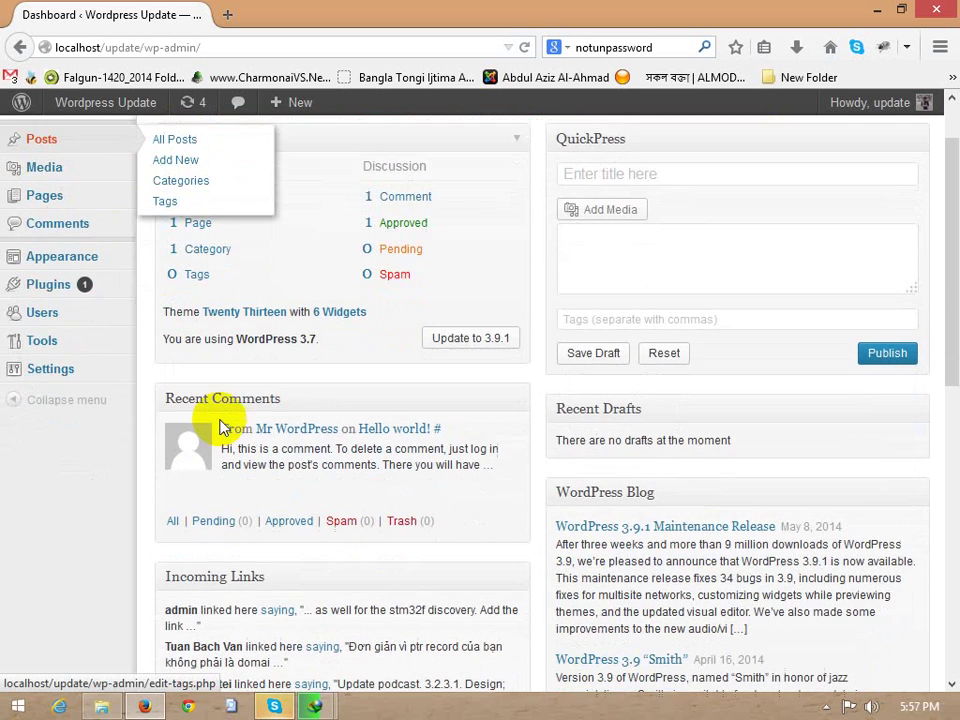
scroll(261, 386, up, 1)
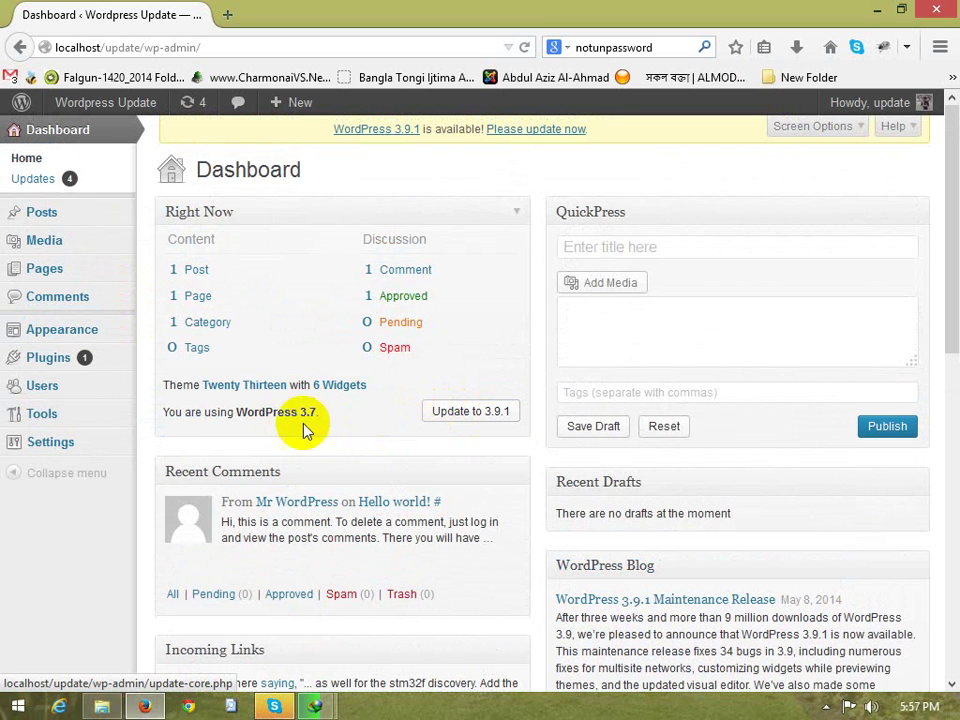
scroll(345, 372, down, 5)
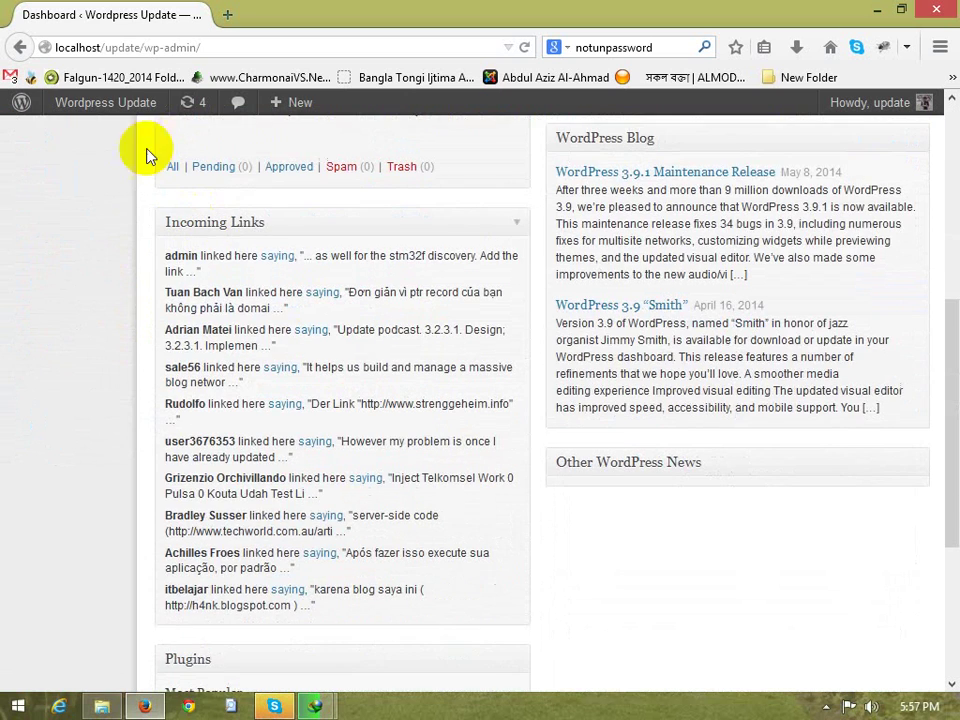
scroll(300, 345, up, 5)
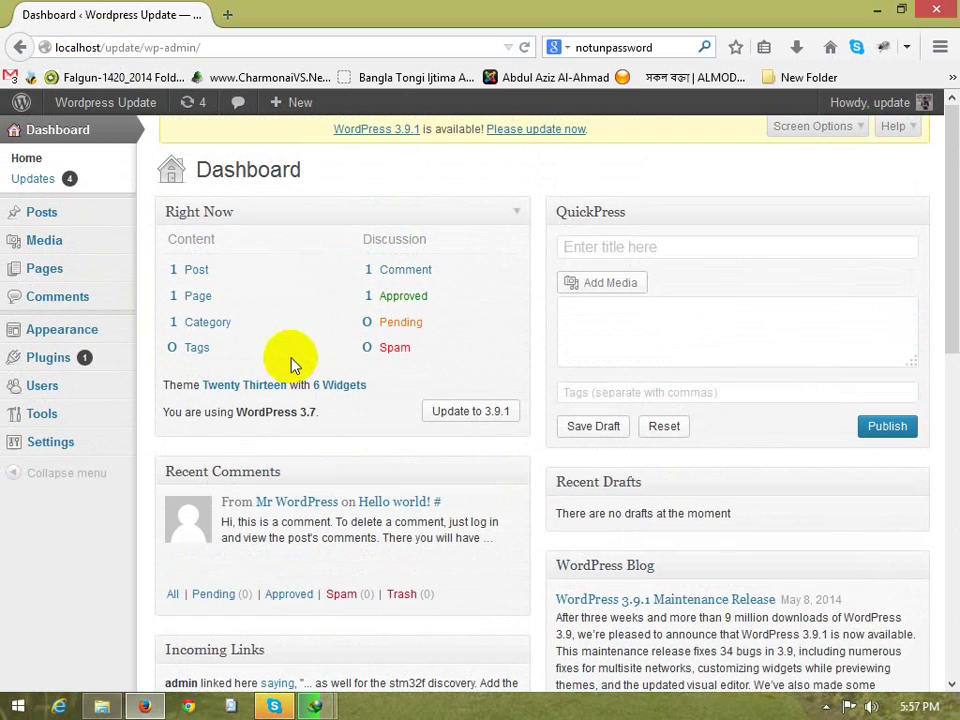
Try to update WordPress to 3.9.1 automatically, and return to the dashboard home.
click(488, 421)
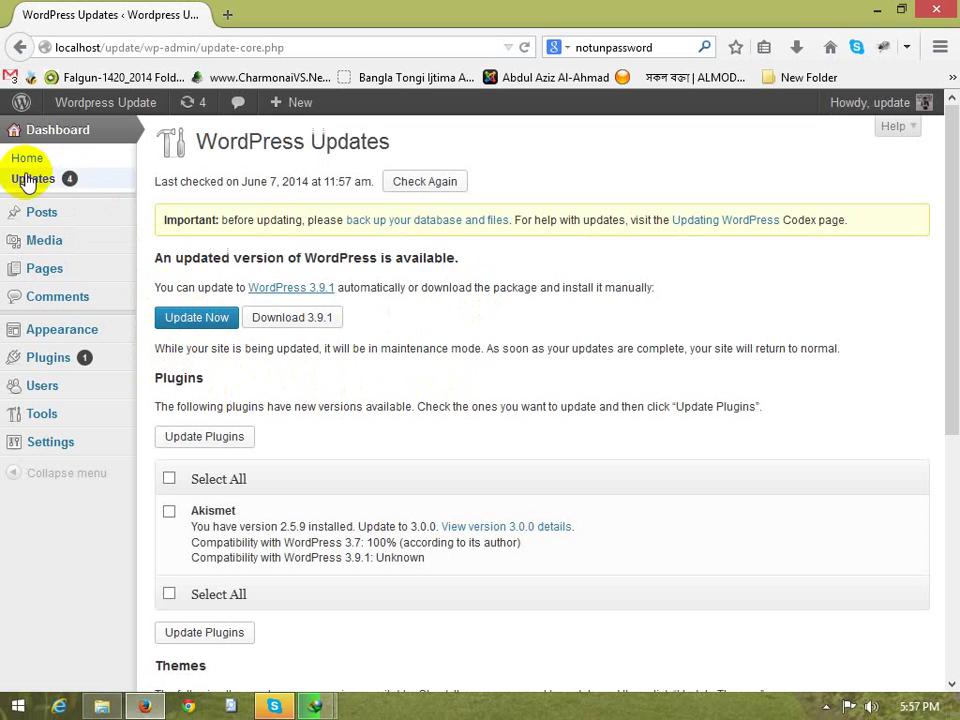
click(195, 318)
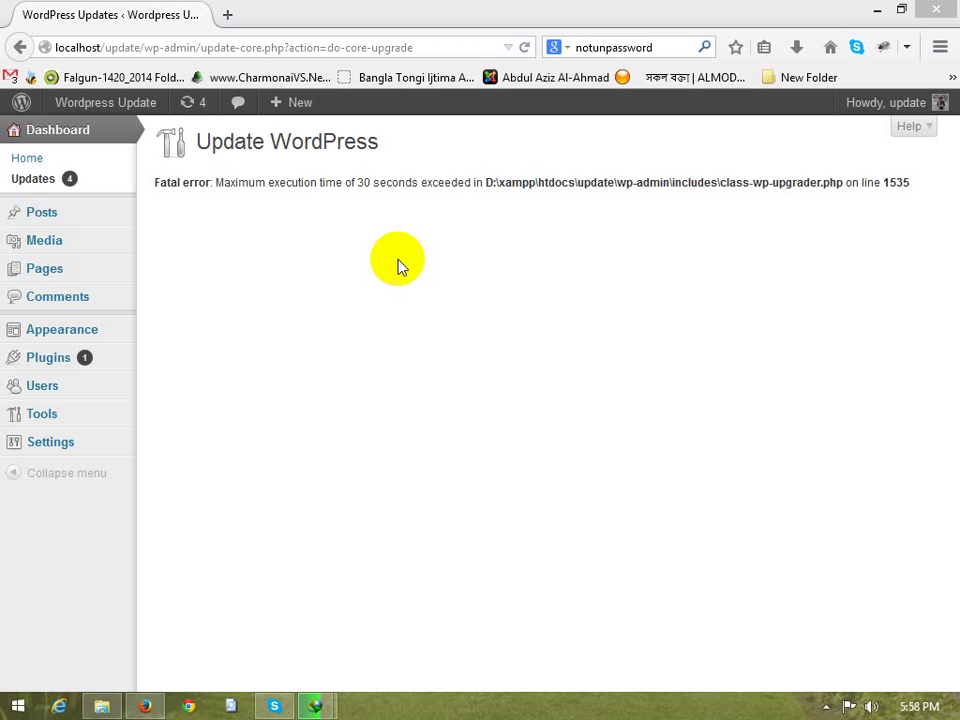
click(31, 158)
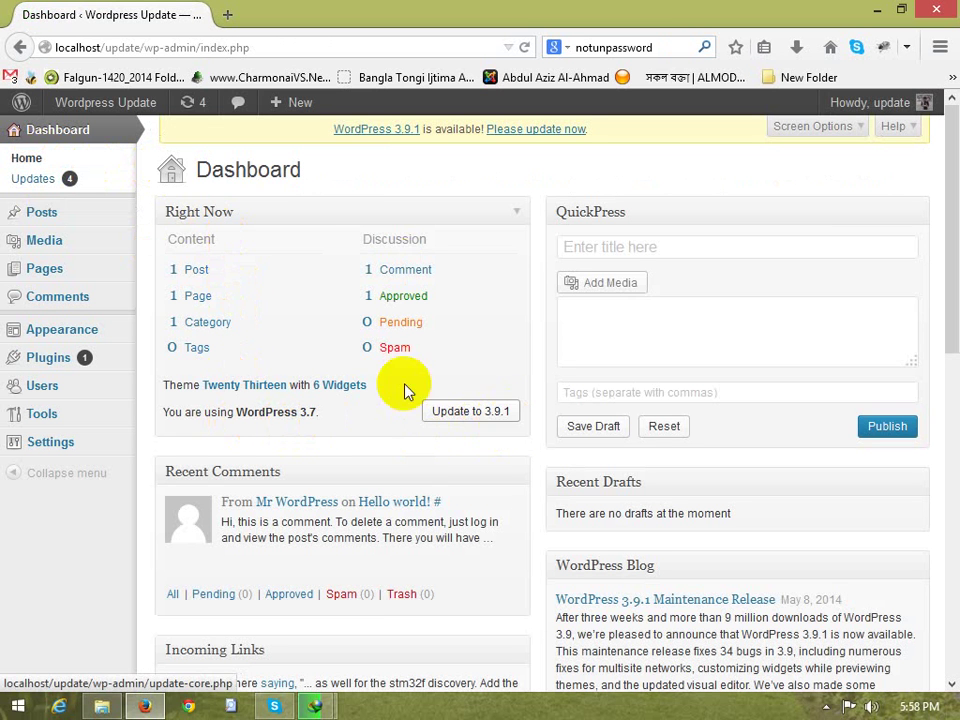
Visit the site's front end in a separate browser tab, look over the whole home page, and return to the dashboard.
mouse_move(118, 104)
middle_click(100, 135)
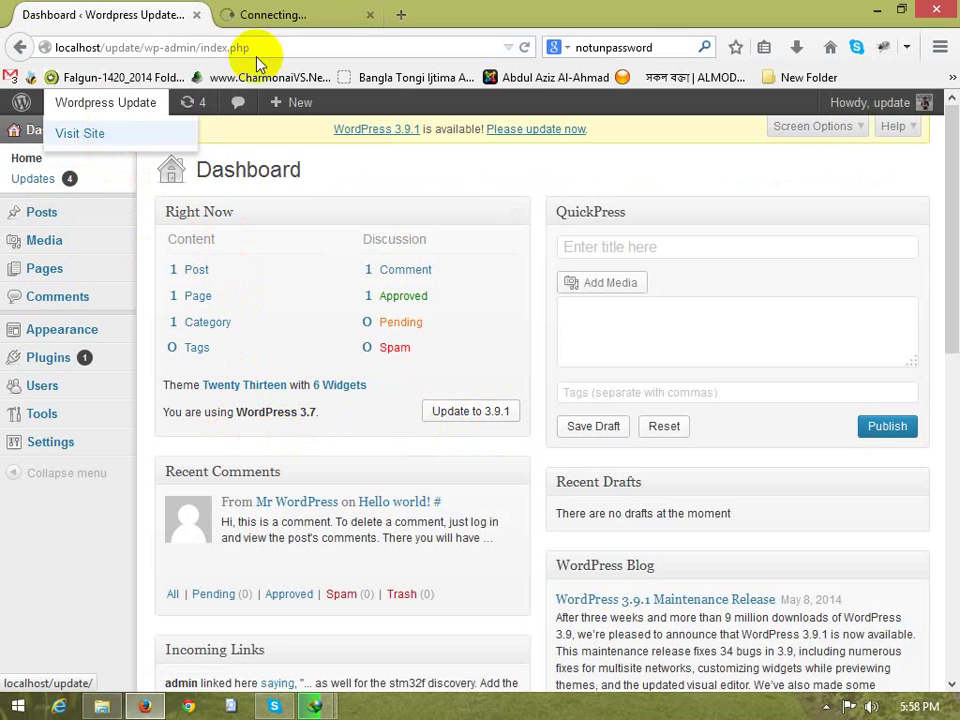
click(286, 14)
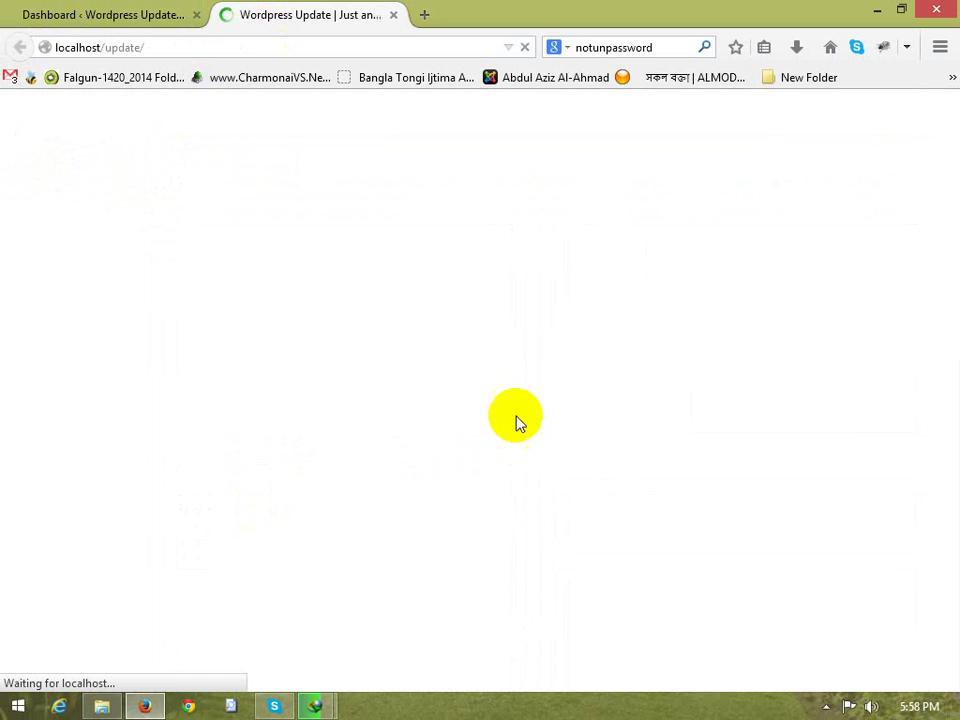
scroll(345, 467, down, 5)
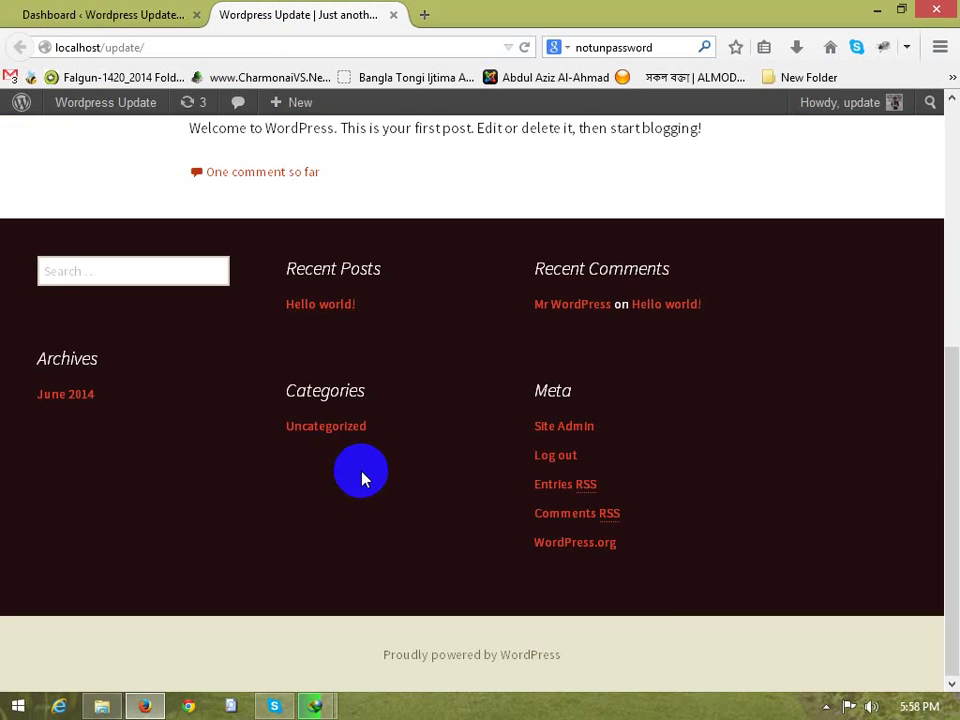
scroll(362, 479, up, 5)
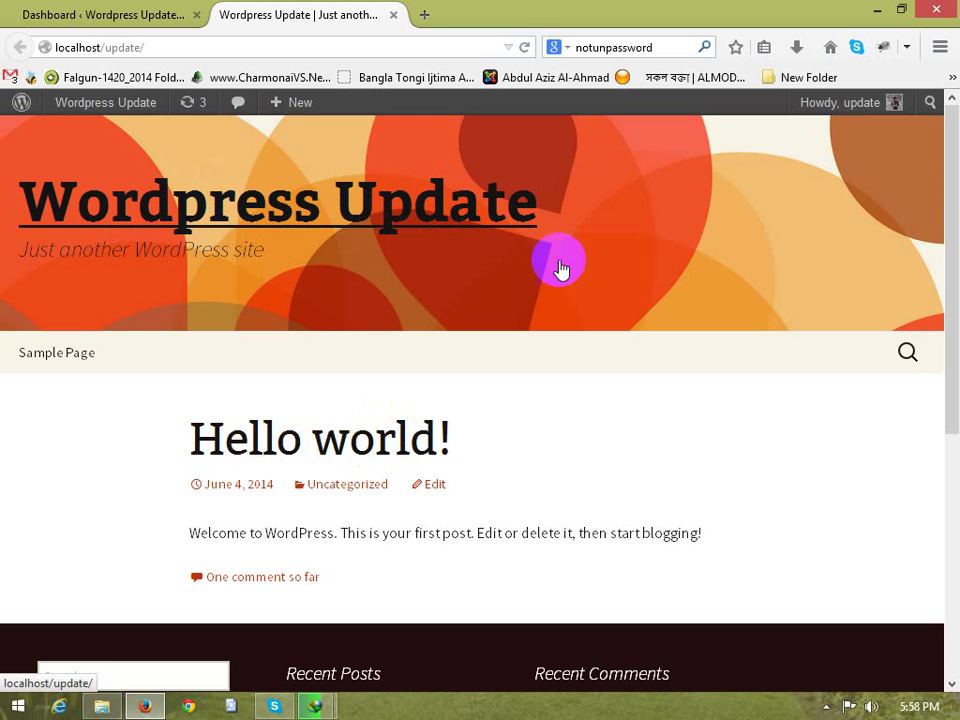
click(50, 14)
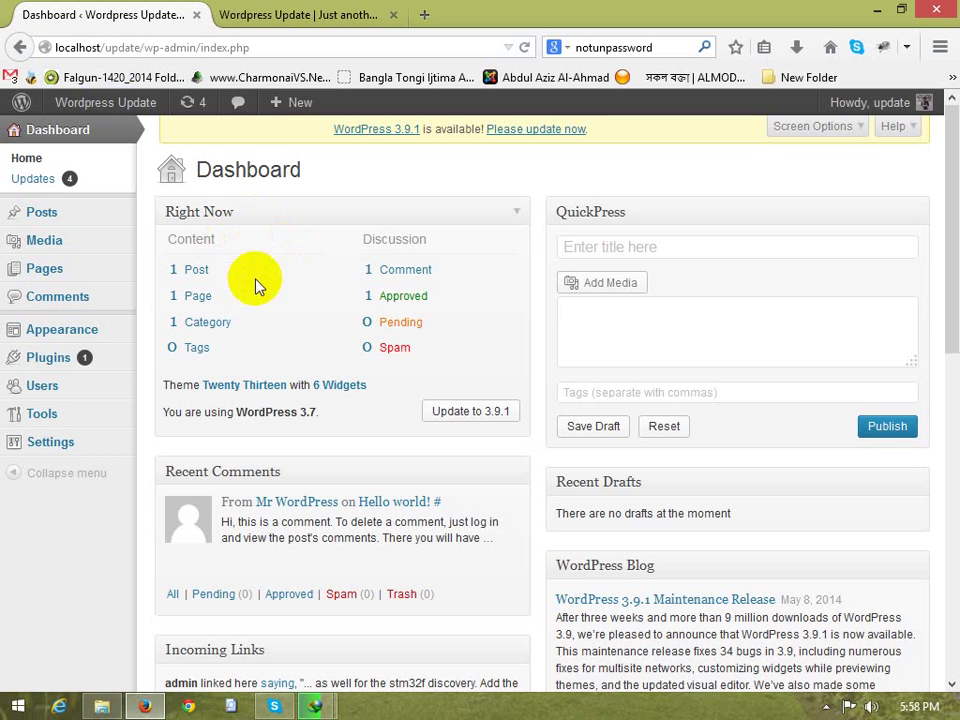
Switch to Everything and search the computer for "wordpress 3.9.1".
click(230, 706)
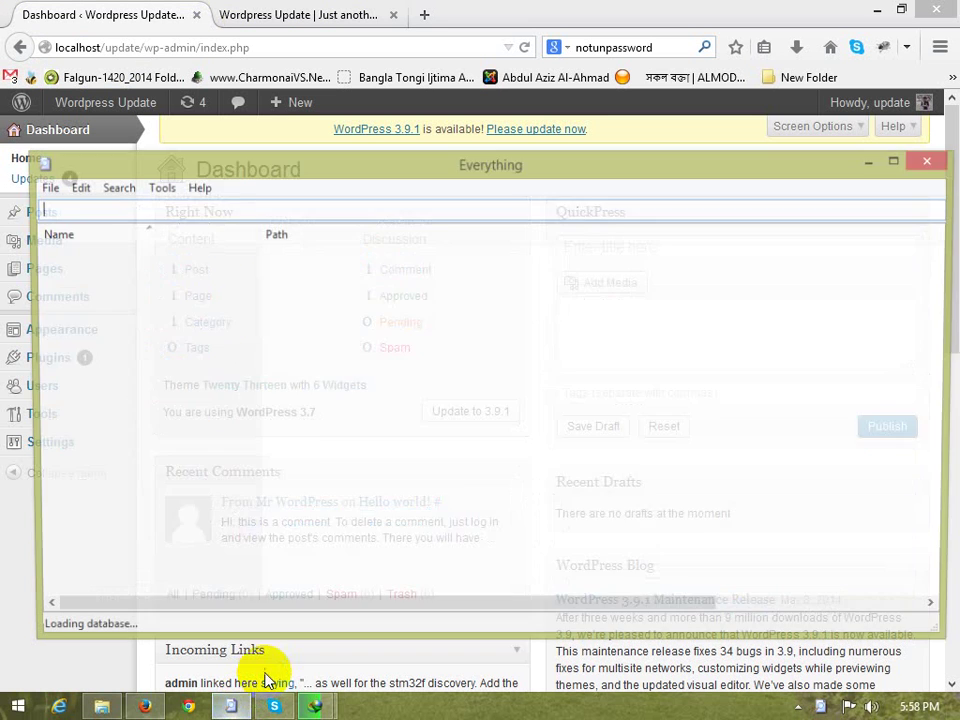
drag(521, 171, 561, 455)
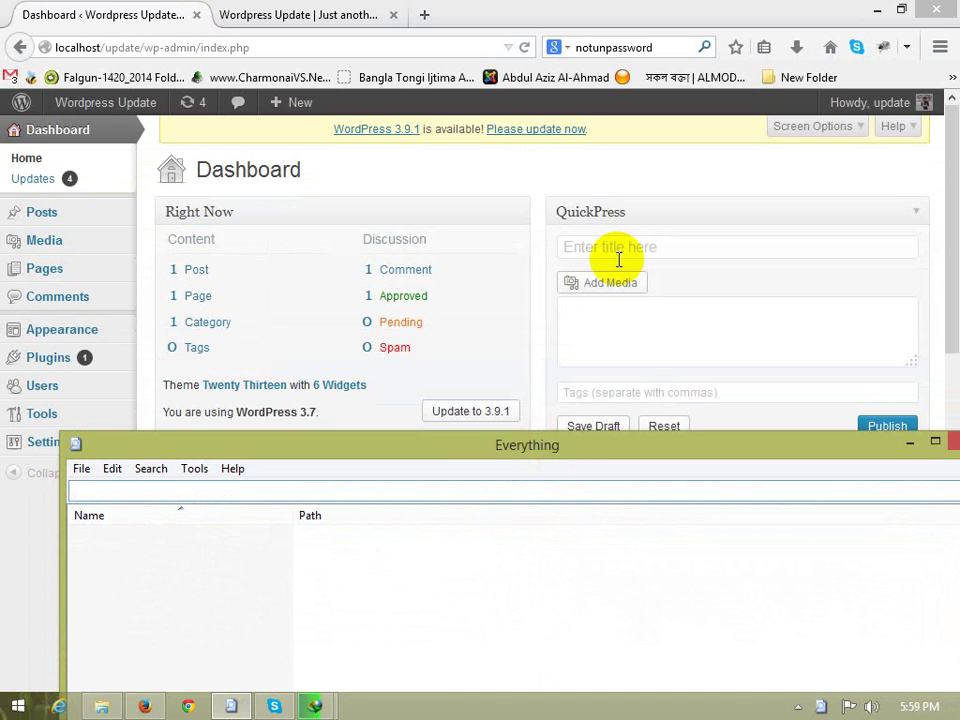
text(wordpre)
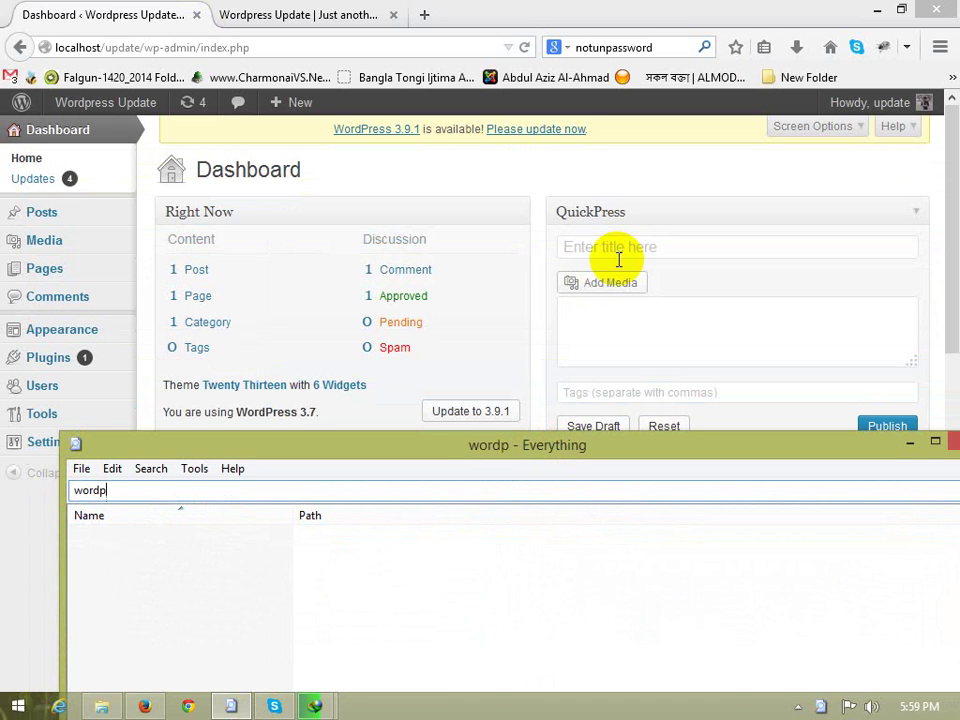
key(BackSpace)
text(ess )
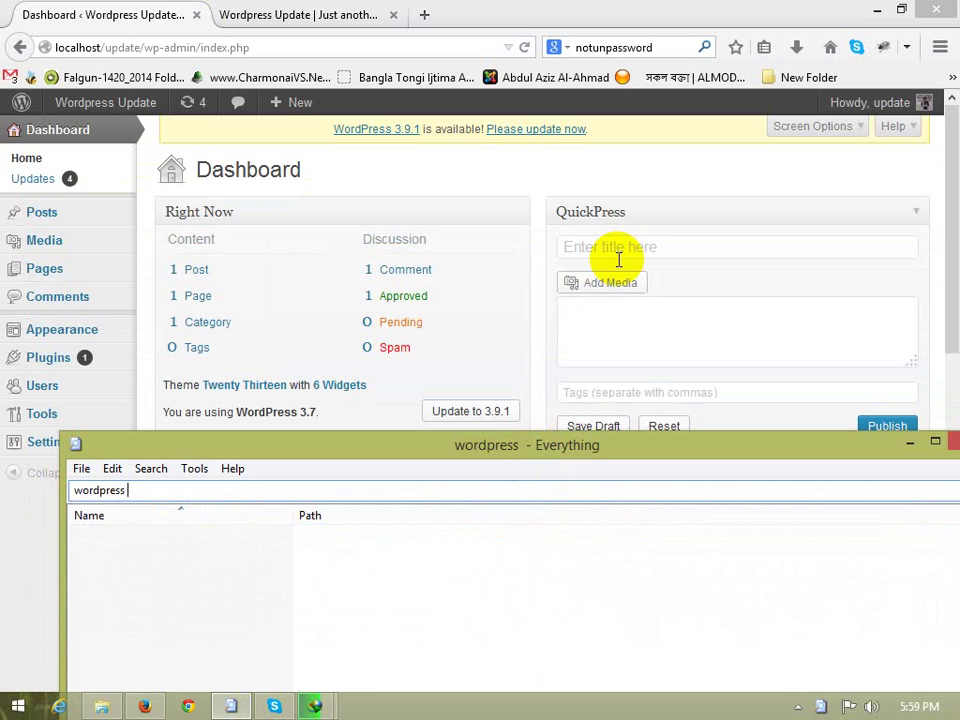
text(3.9.1)
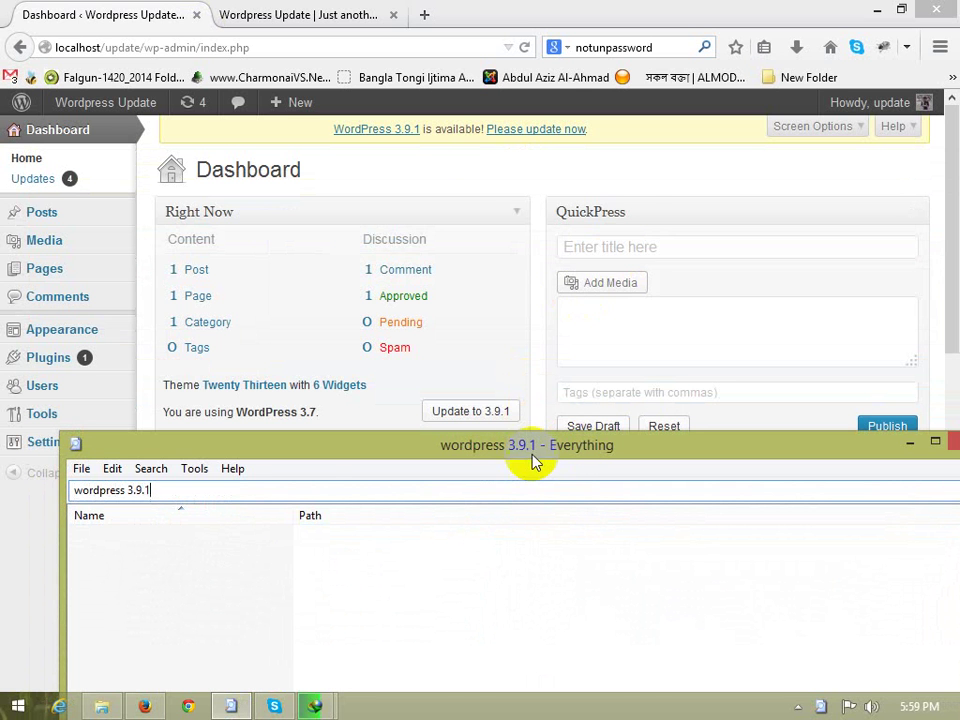
drag(531, 448, 641, 210)
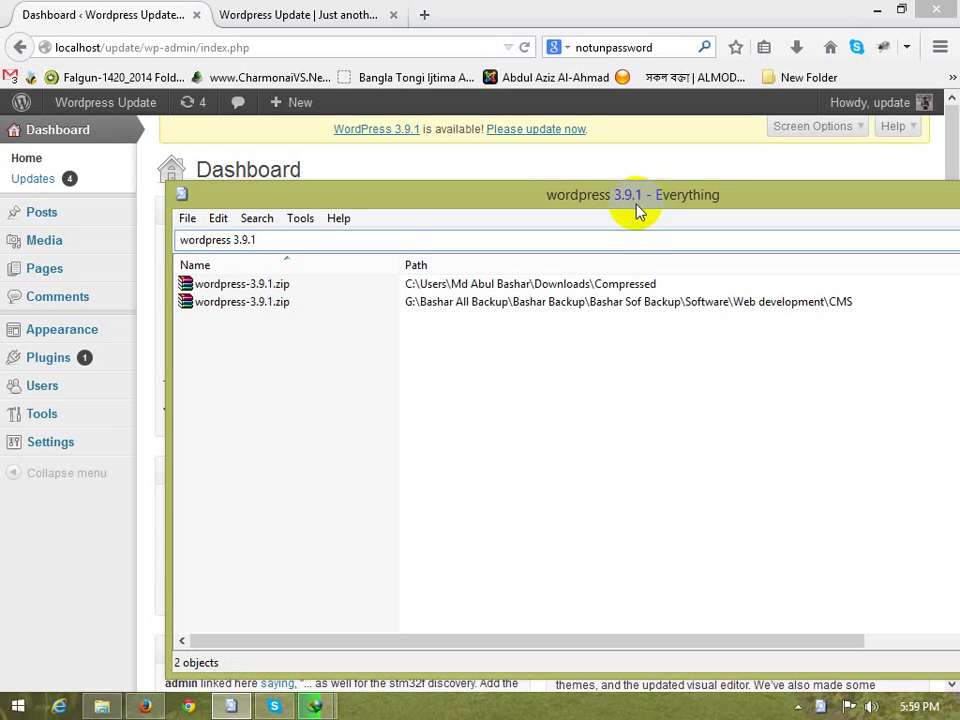
Inspect the contents of the wordpress folder inside the wordpress-3.9.1.zip from the Compressed downloads folder, and close the archive.
double_click(228, 287)
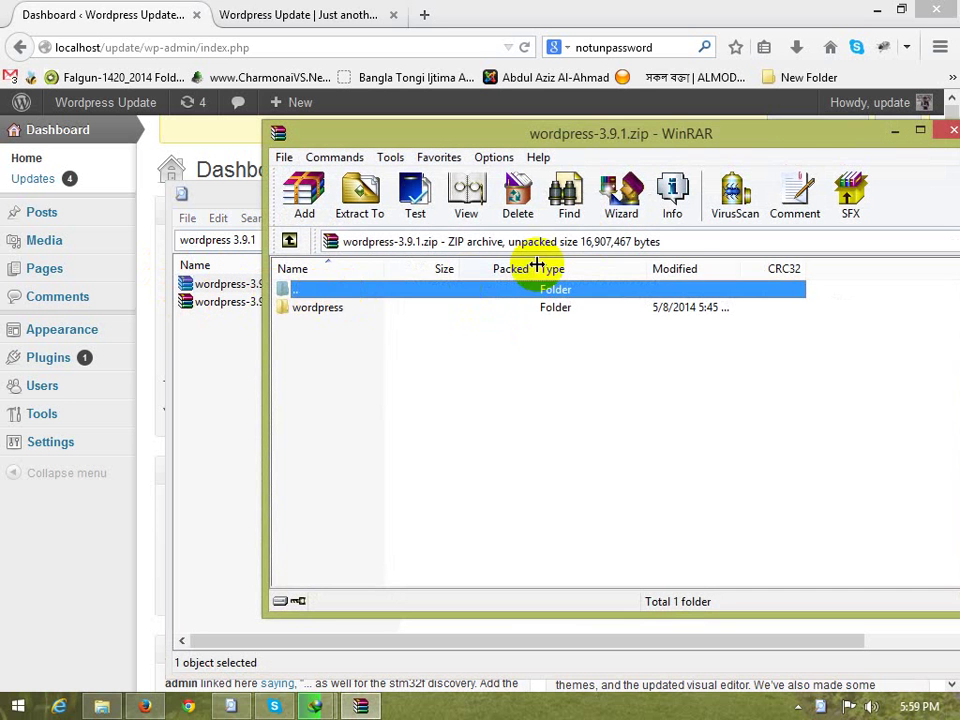
double_click(314, 310)
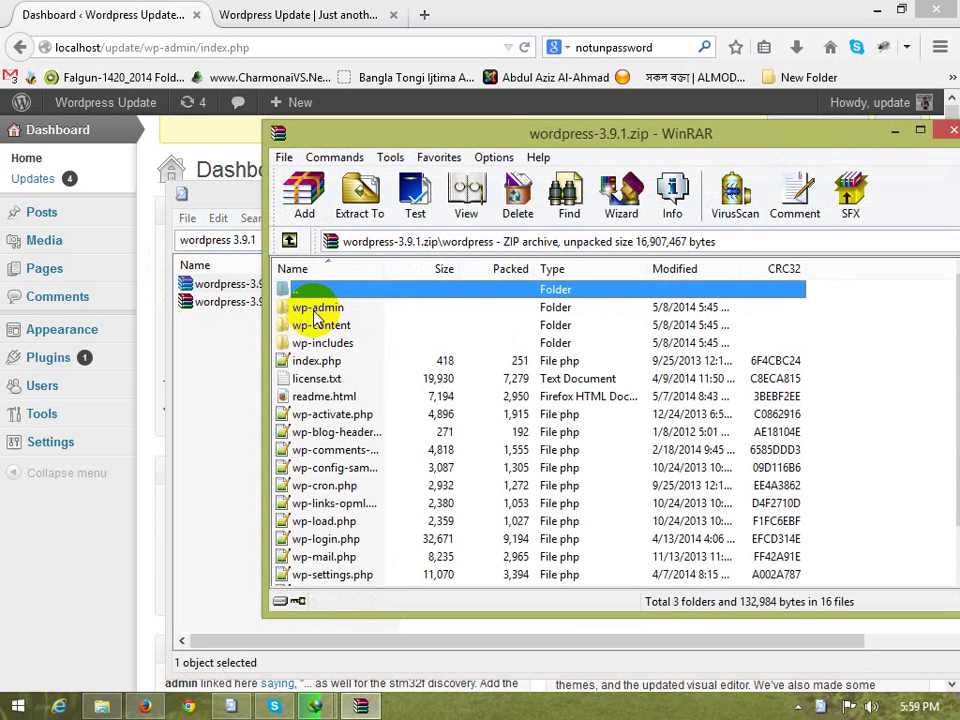
click(946, 133)
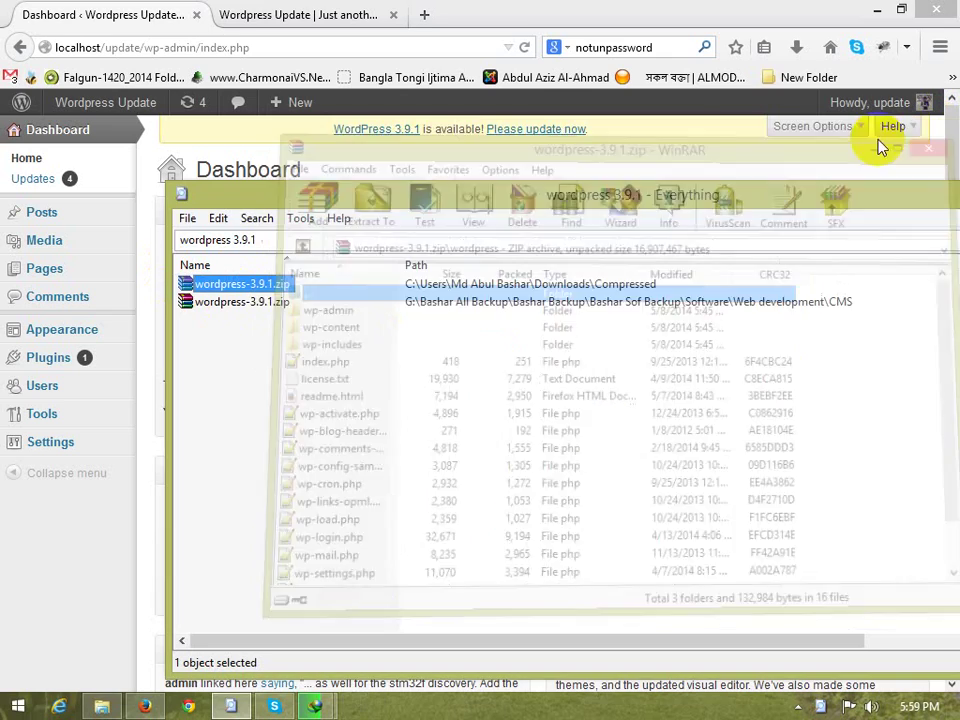
Extract the wordpress folder from the downloaded wordpress-3.9.1.zip to the desktop.
click(876, 12)
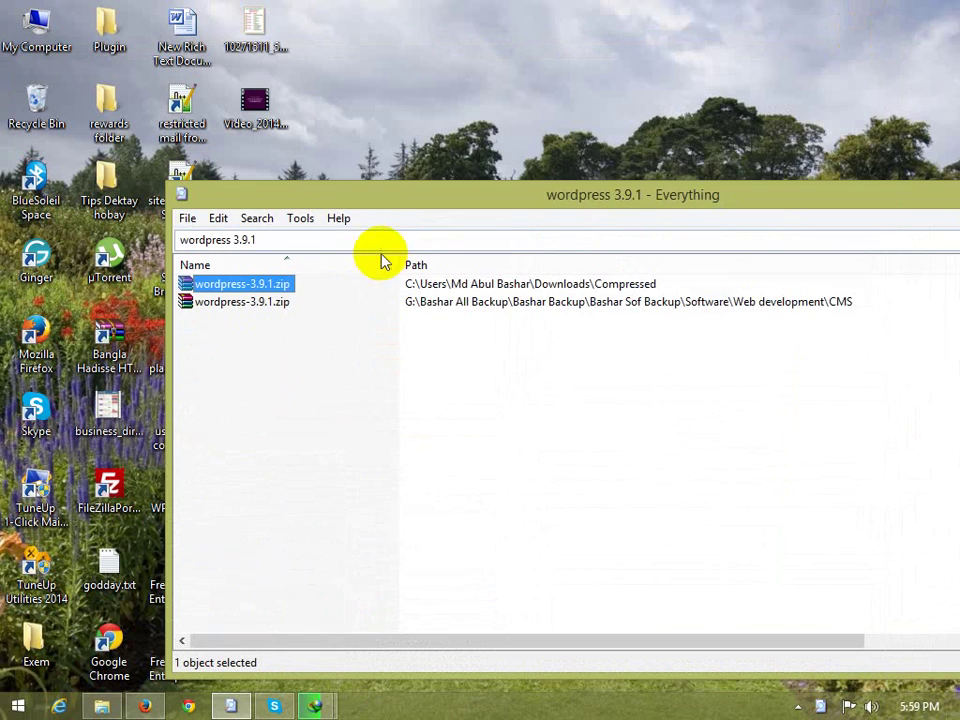
drag(368, 204, 669, 148)
click(325, 281)
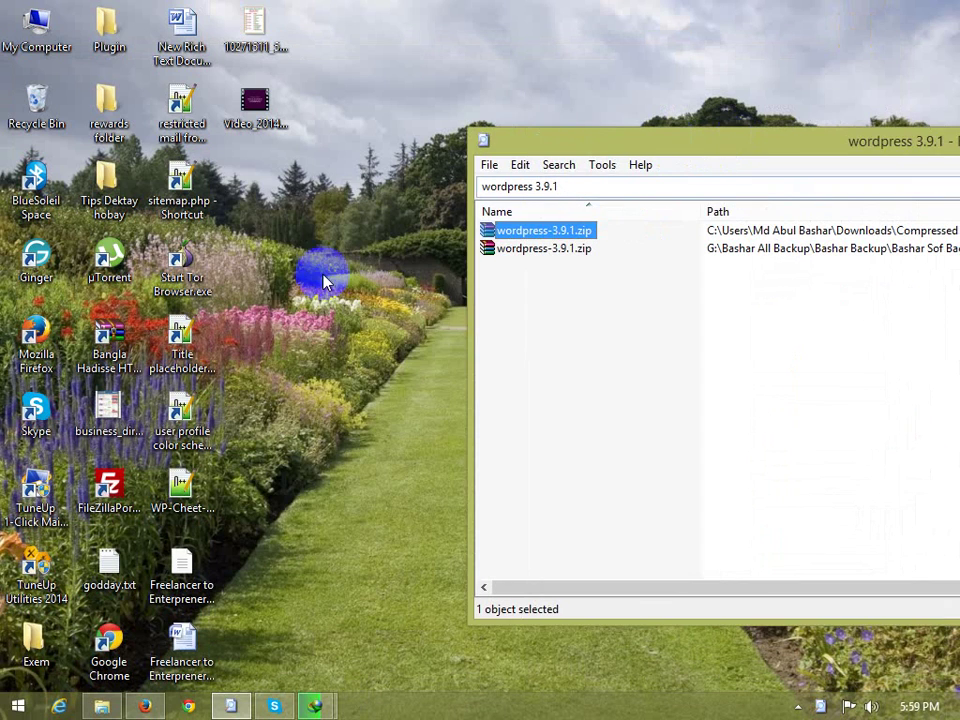
right_click(253, 253)
click(537, 230)
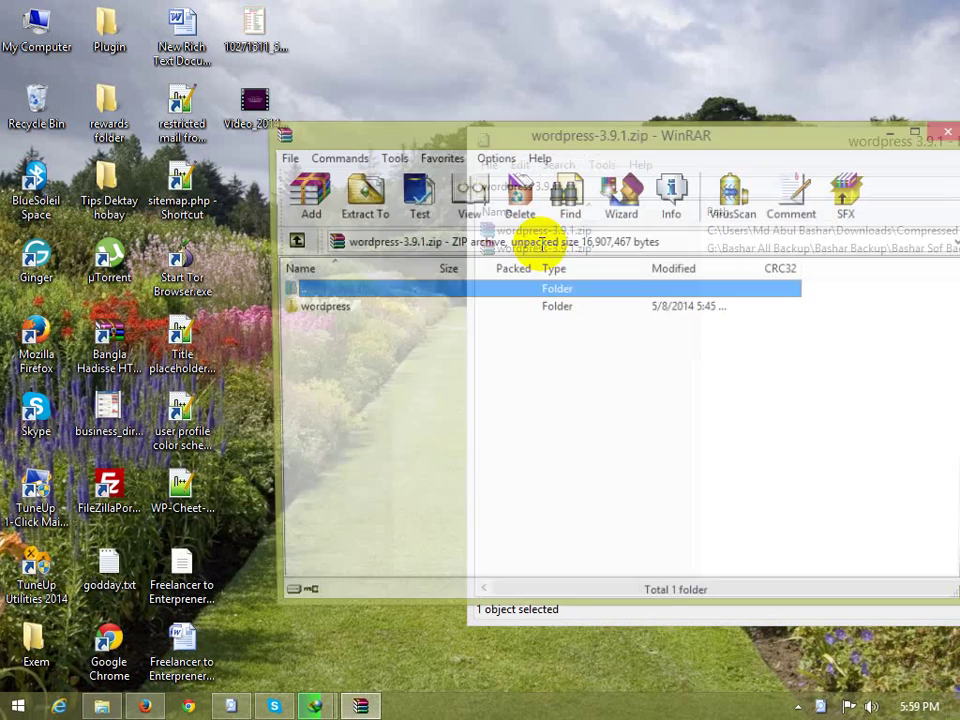
drag(435, 138, 620, 121)
drag(495, 292, 339, 326)
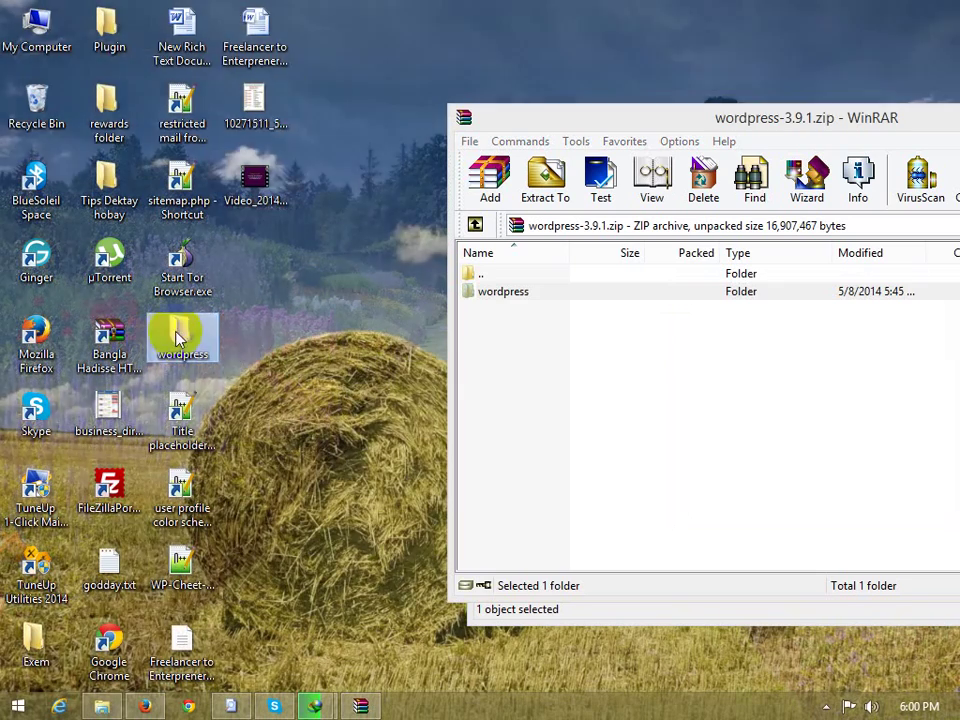
Close the wordpress-3.9.1.zip archive and reposition the Everything window so its right edge is on screen.
drag(825, 110, 590, 95)
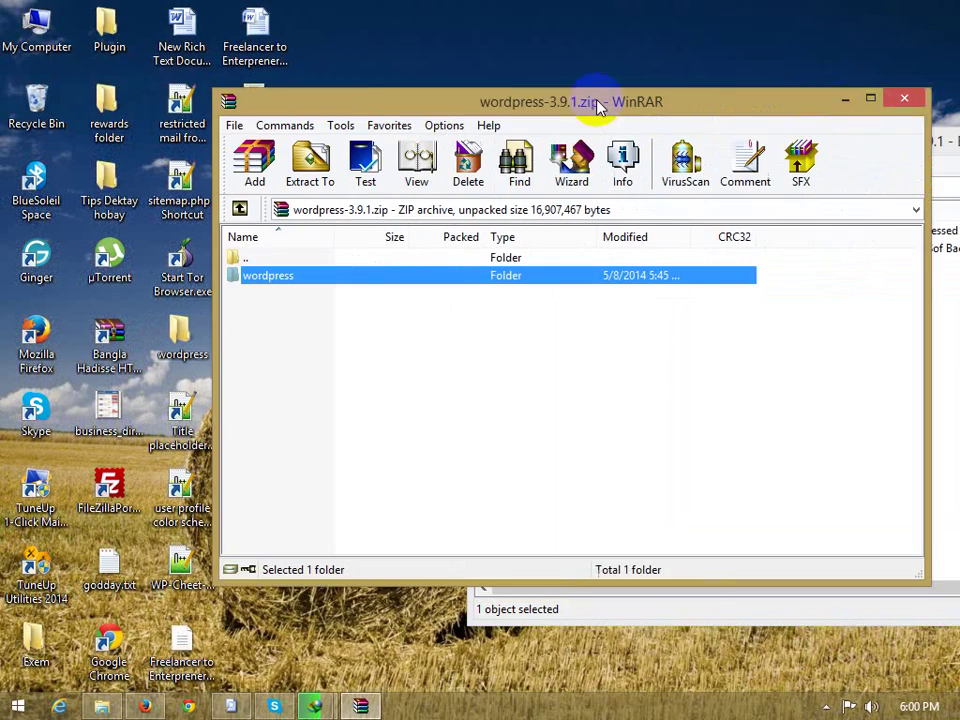
click(904, 98)
drag(849, 157, 613, 150)
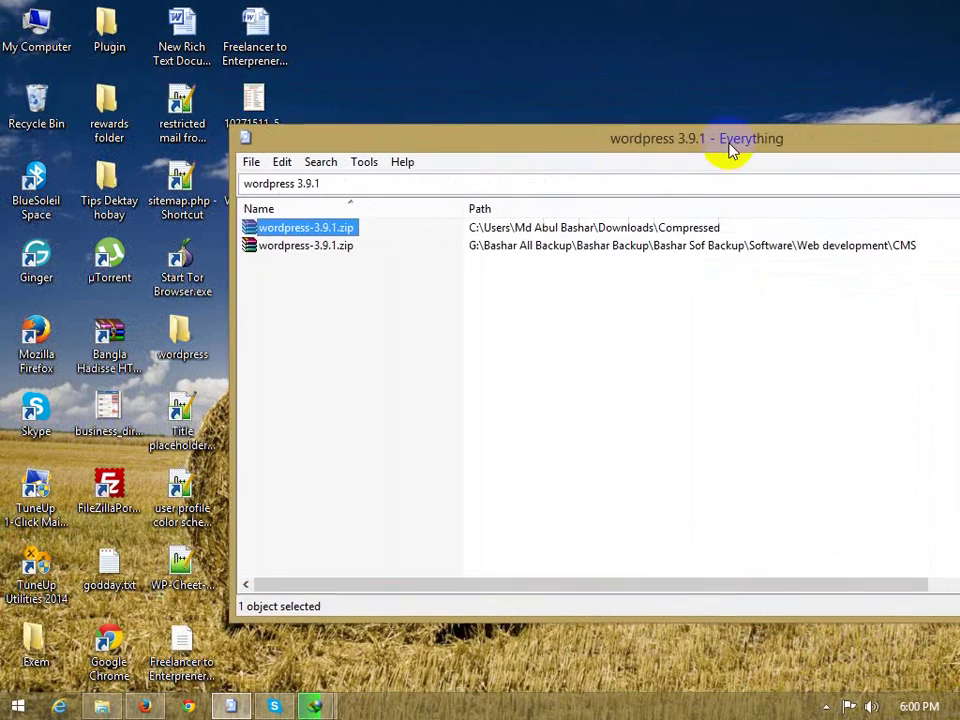
drag(904, 143, 738, 150)
drag(846, 154, 716, 154)
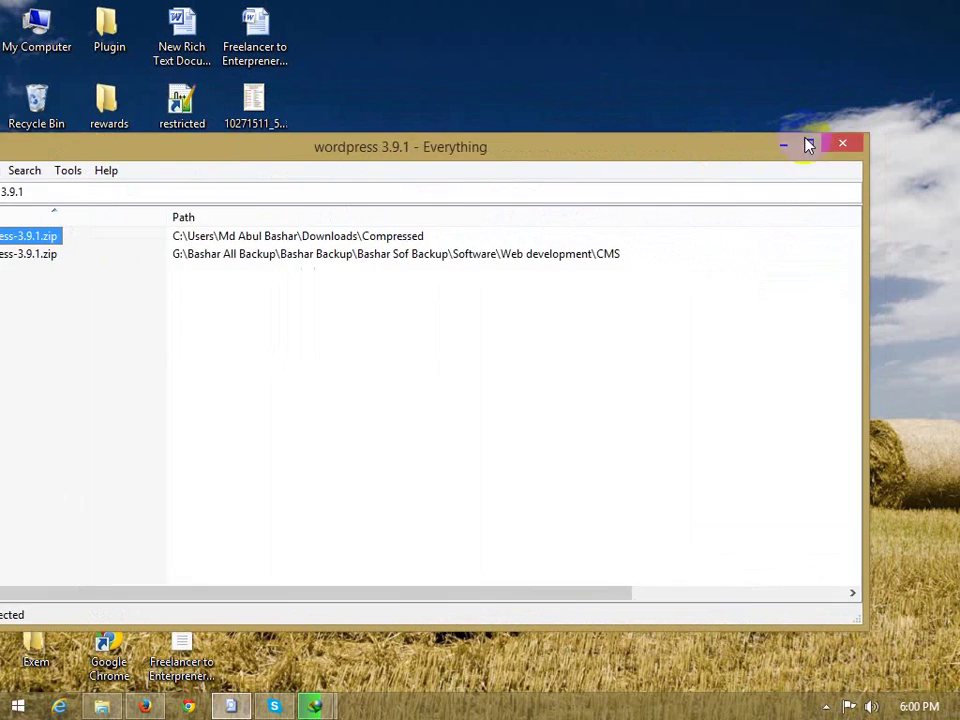
Close the Everything search window and refresh the desktop.
click(845, 147)
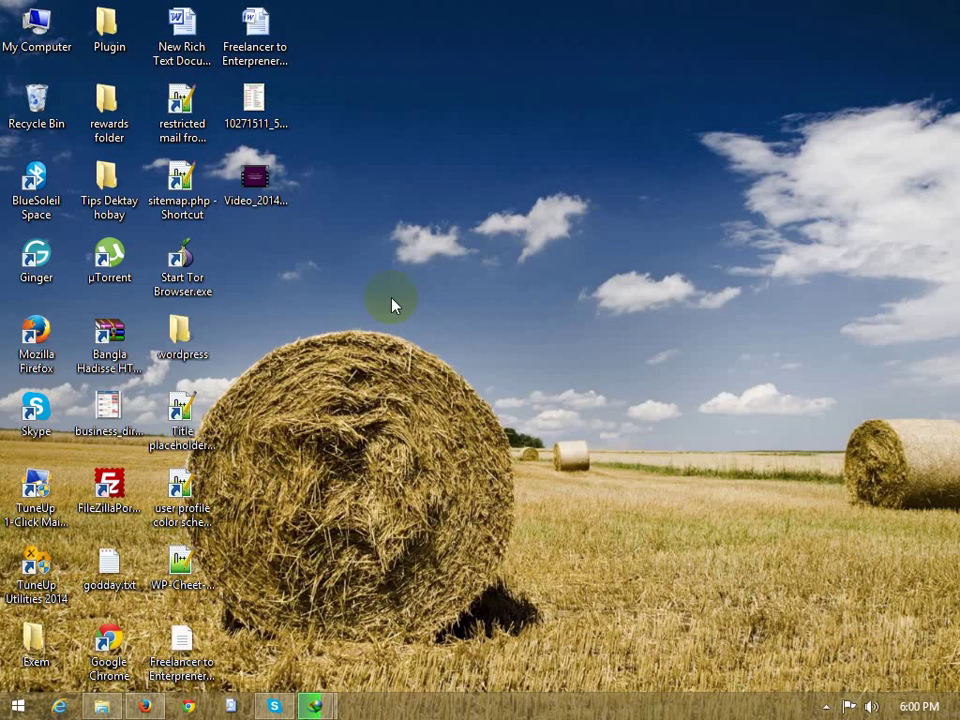
right_click(542, 151)
click(592, 205)
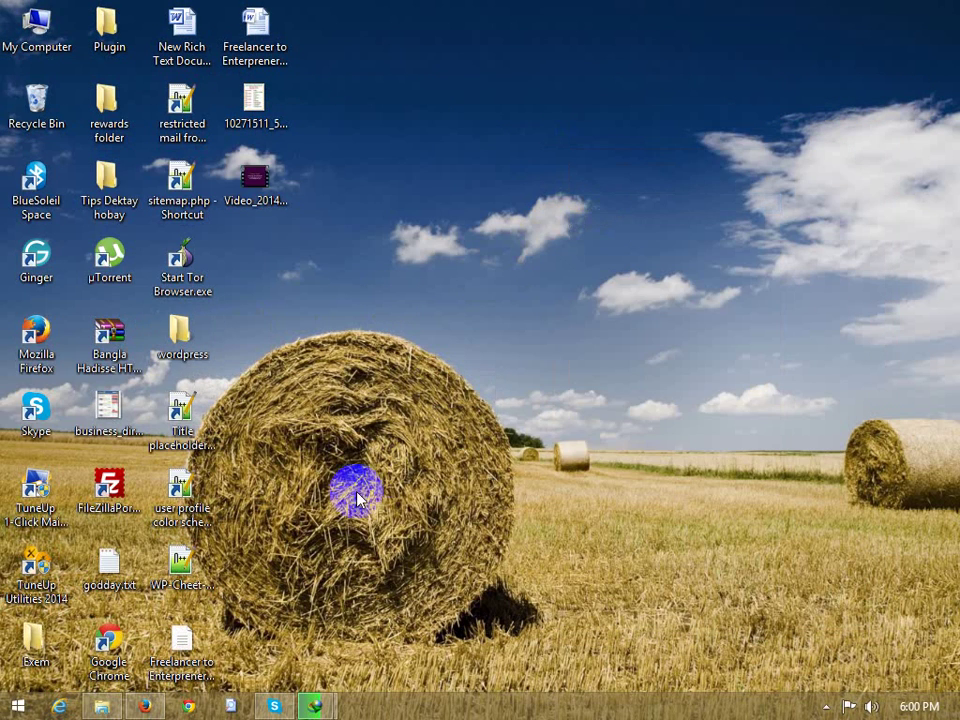
Check the local site's folder name in the dashboard address in Firefox, and minimize the browser.
click(143, 706)
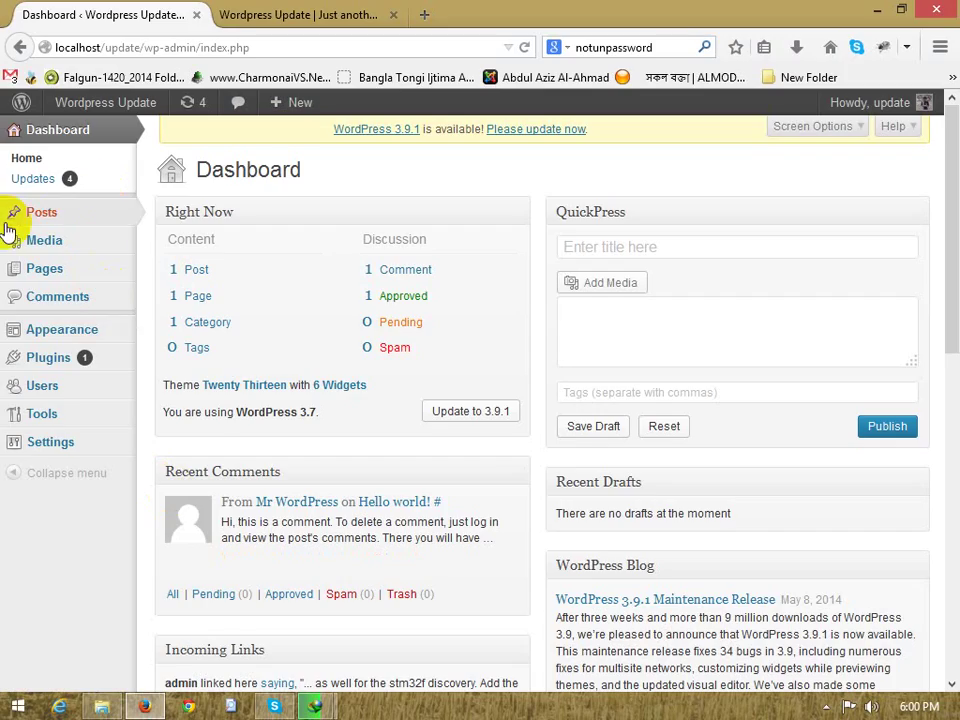
double_click(122, 47)
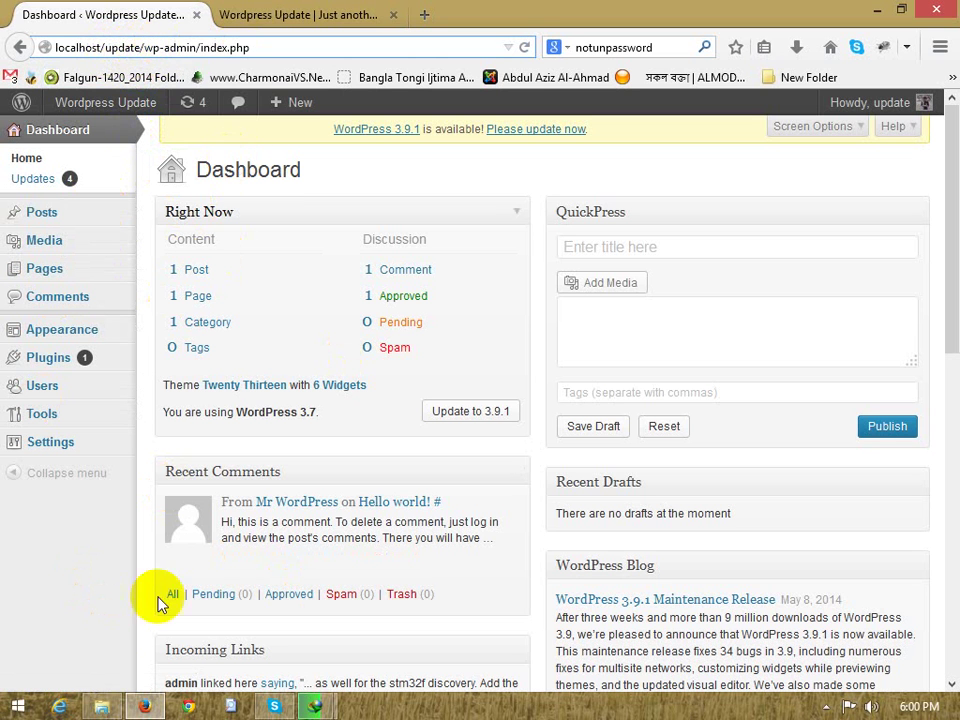
click(145, 706)
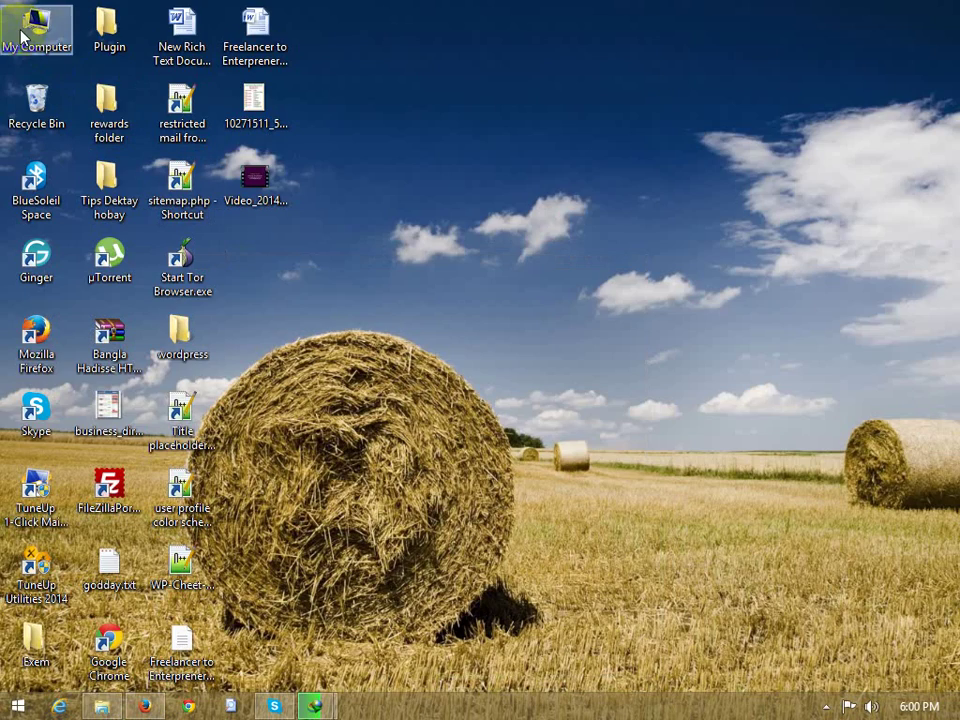
Open the site's update folder inside xampp\htdocs on the LocalHost (D:) drive.
double_click(22, 37)
double_click(525, 266)
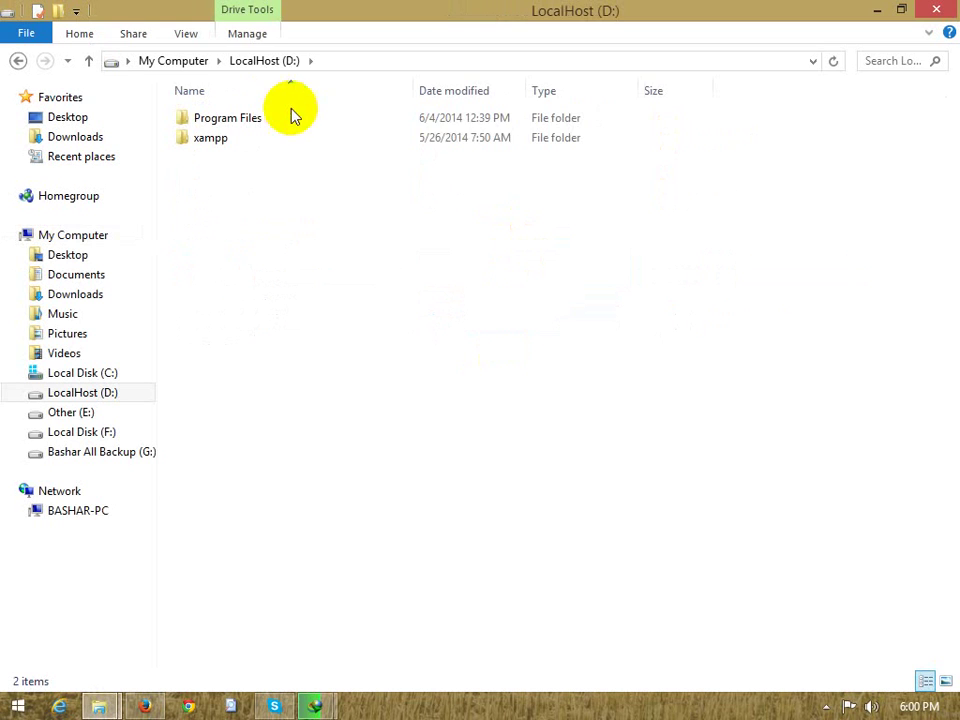
click(250, 122)
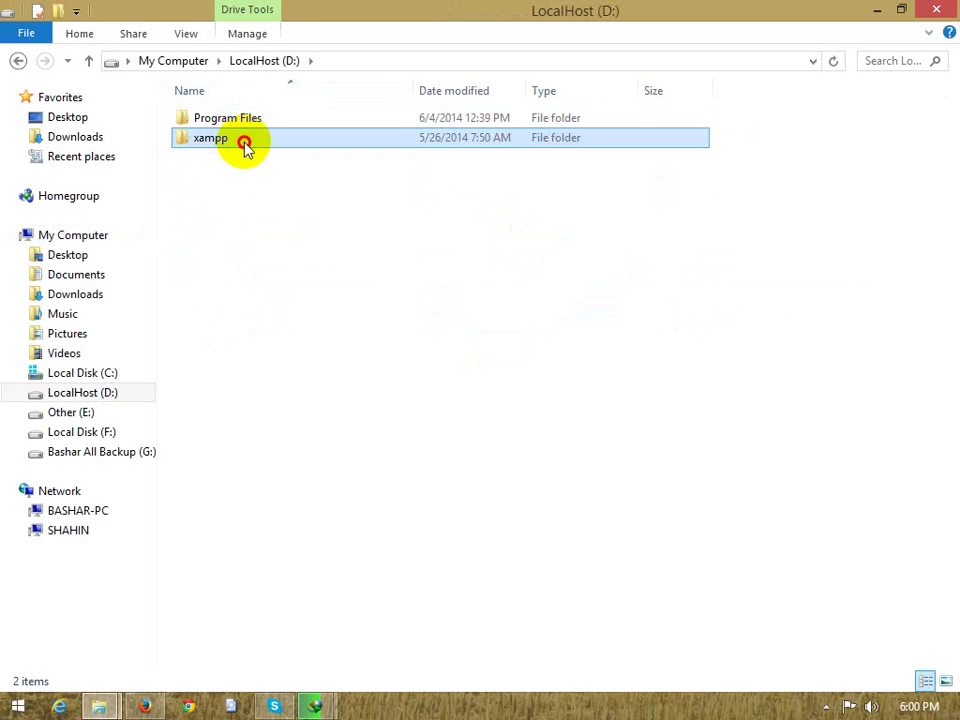
double_click(246, 140)
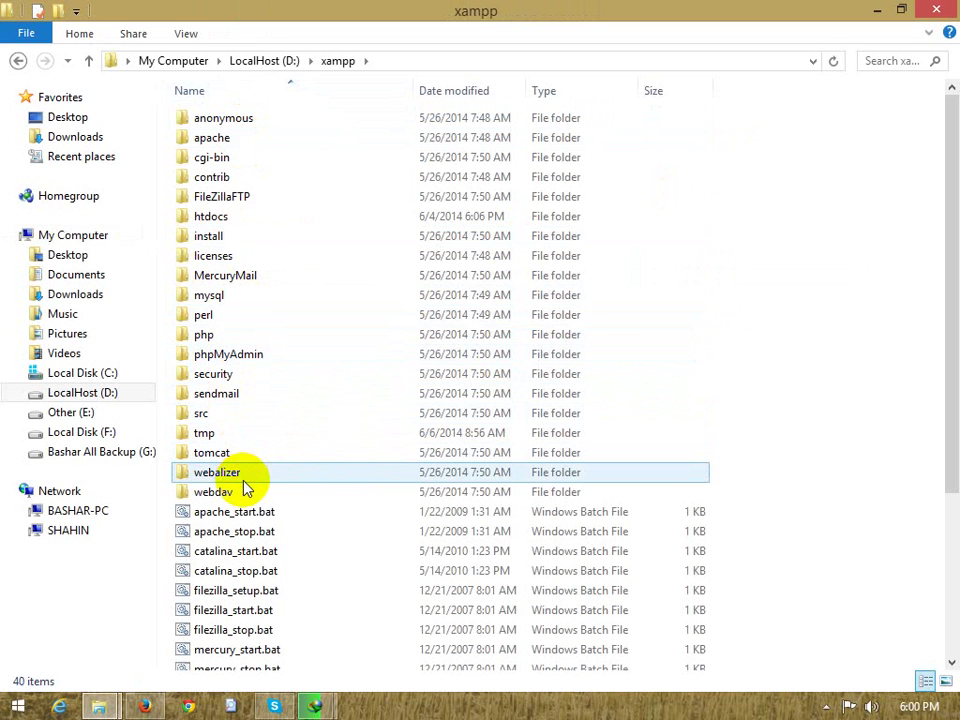
double_click(237, 216)
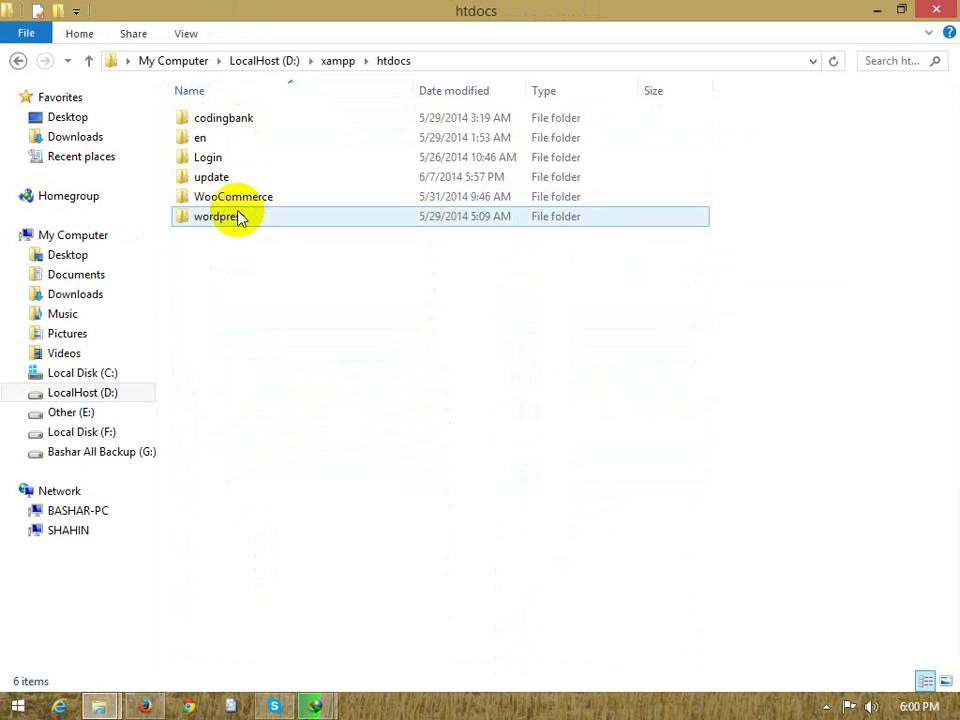
double_click(244, 178)
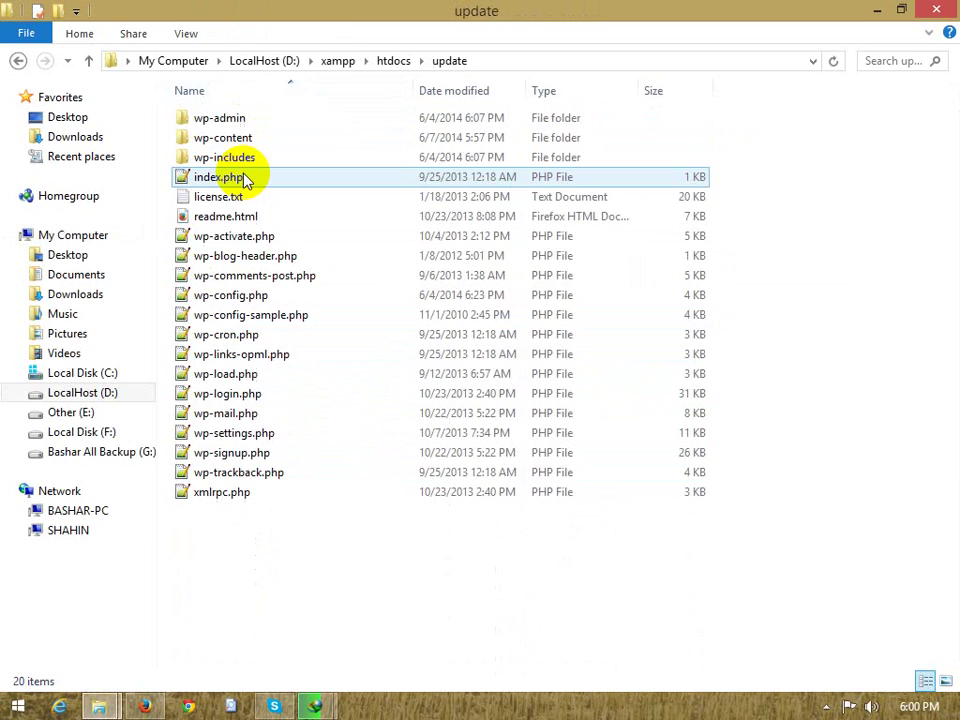
Open the extracted wordpress folder from the desktop in its own window and place the narrowed update window beside it.
double_click(338, 14)
drag(332, 15, 756, 30)
double_click(181, 340)
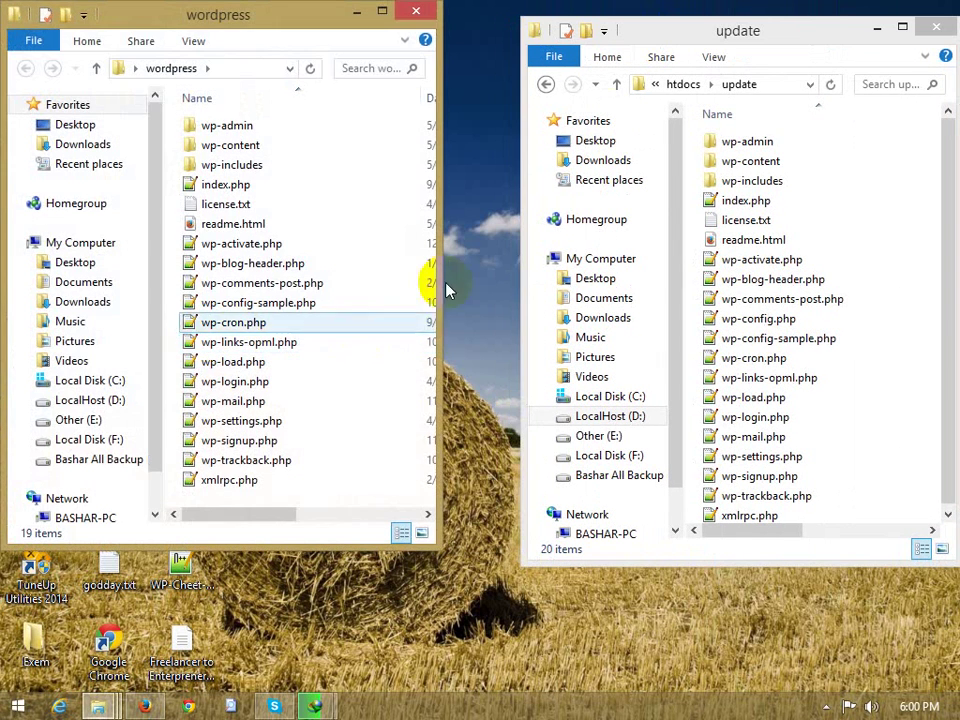
drag(429, 540, 355, 686)
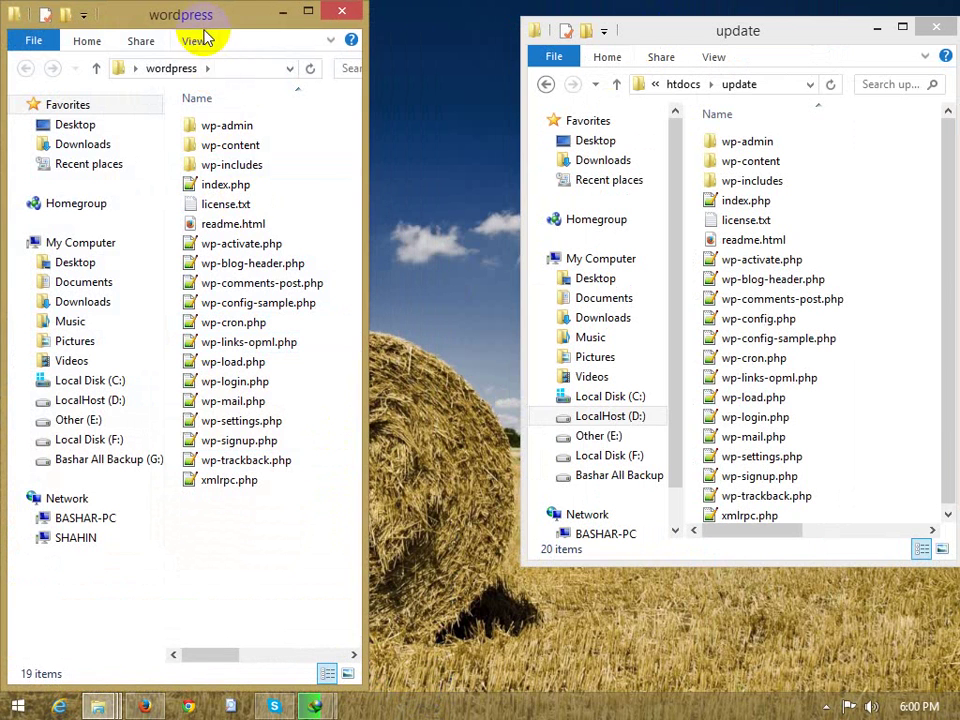
drag(229, 30, 372, 26)
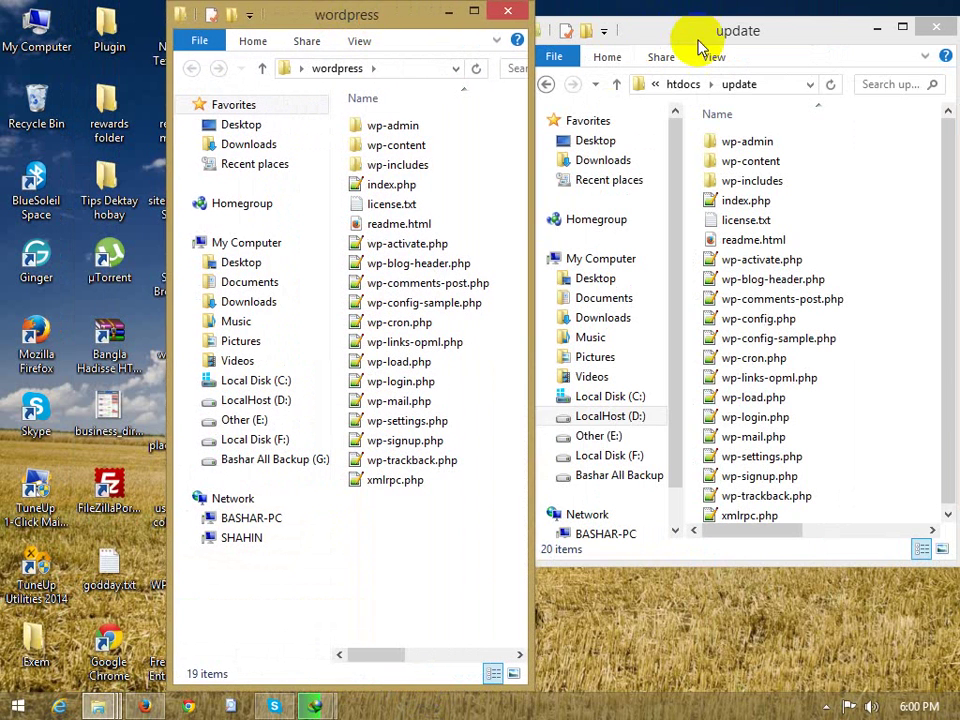
drag(696, 32, 673, 74)
drag(506, 205, 796, 236)
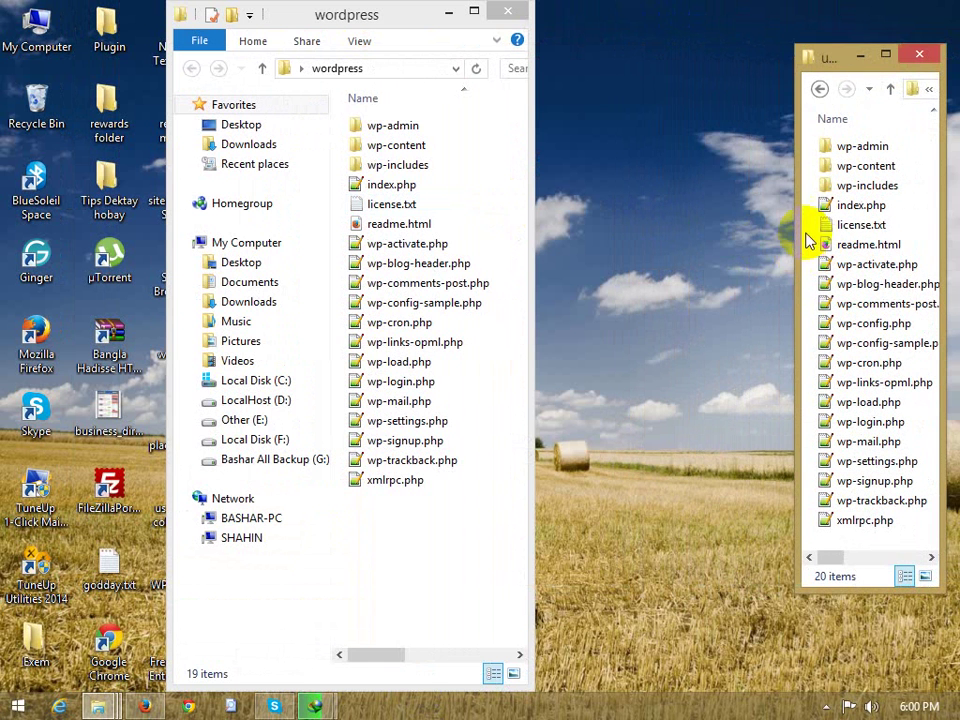
drag(856, 80, 724, 101)
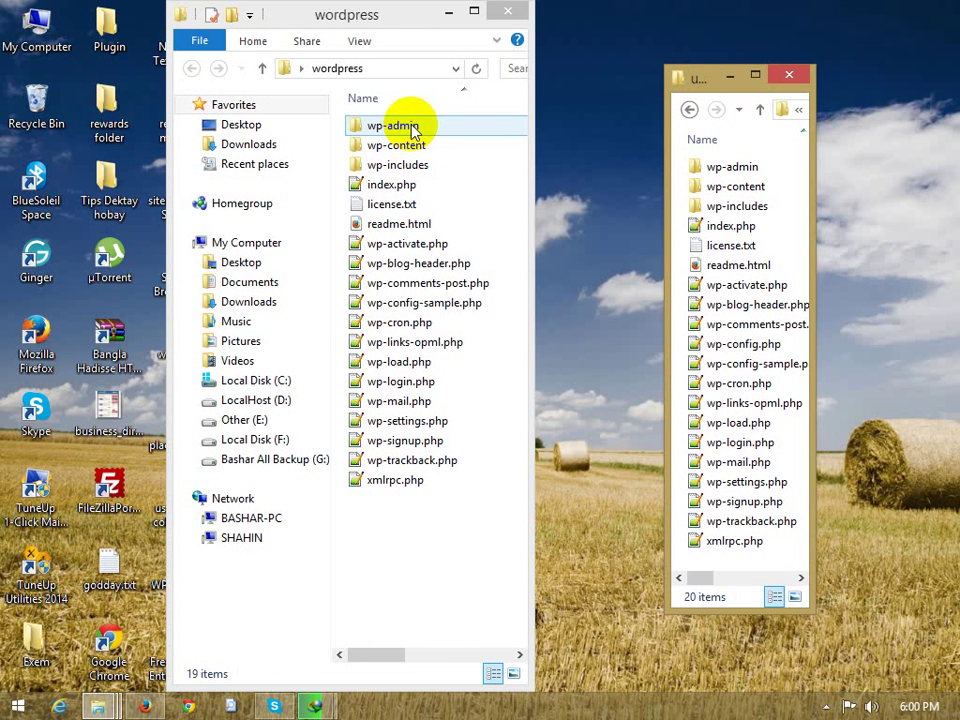
Refresh the desktop and move the wordpress window next to the update window so their file lists line up.
right_click(617, 30)
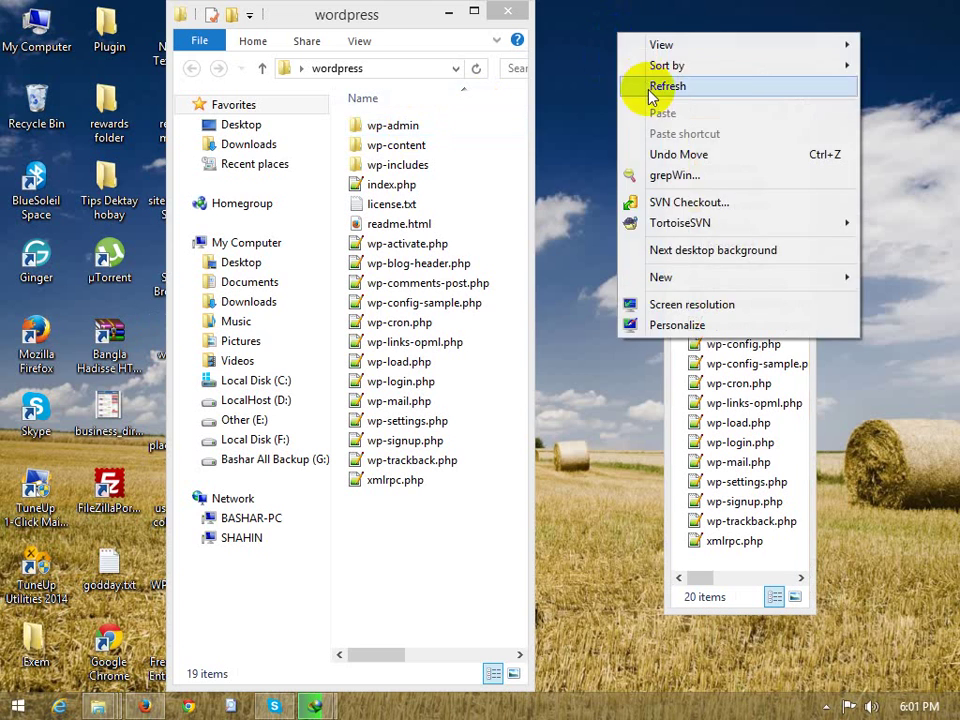
click(649, 87)
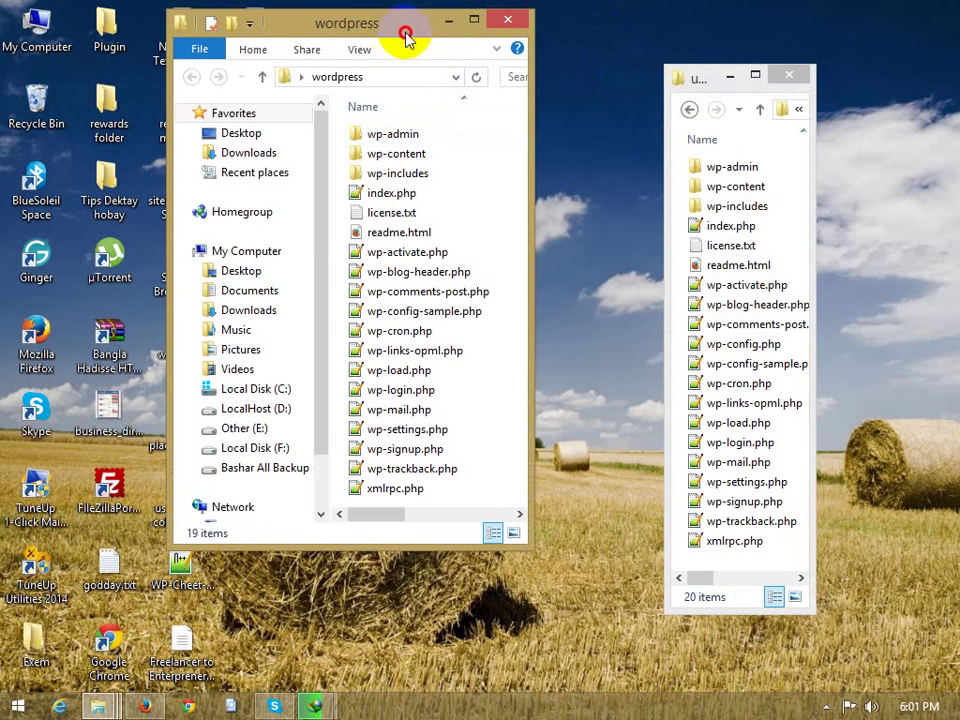
drag(407, 30, 517, 112)
right_click(424, 27)
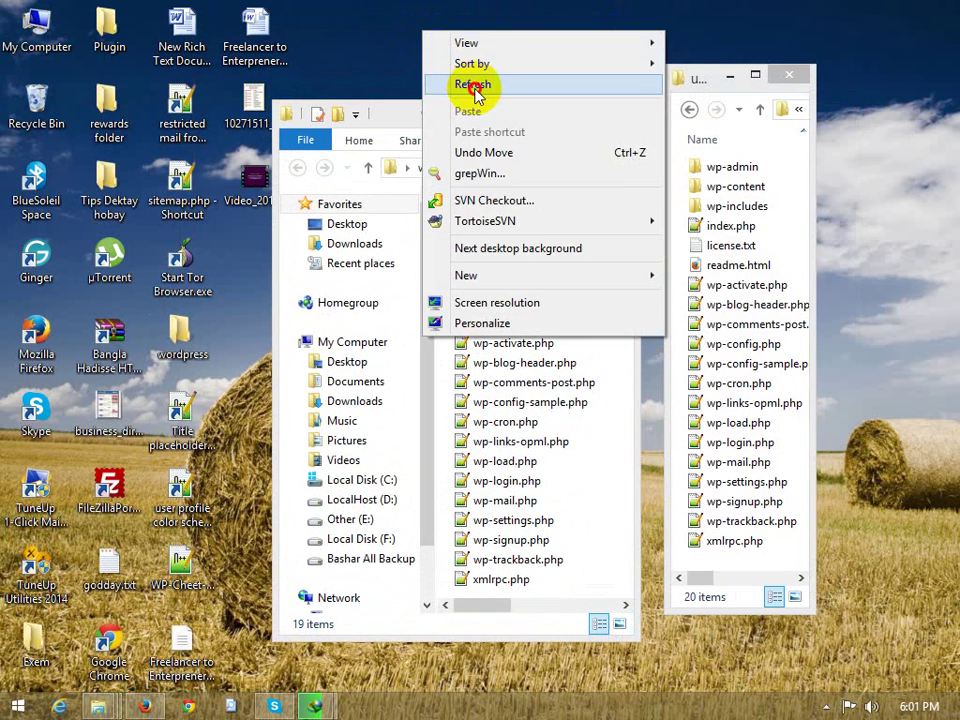
click(482, 85)
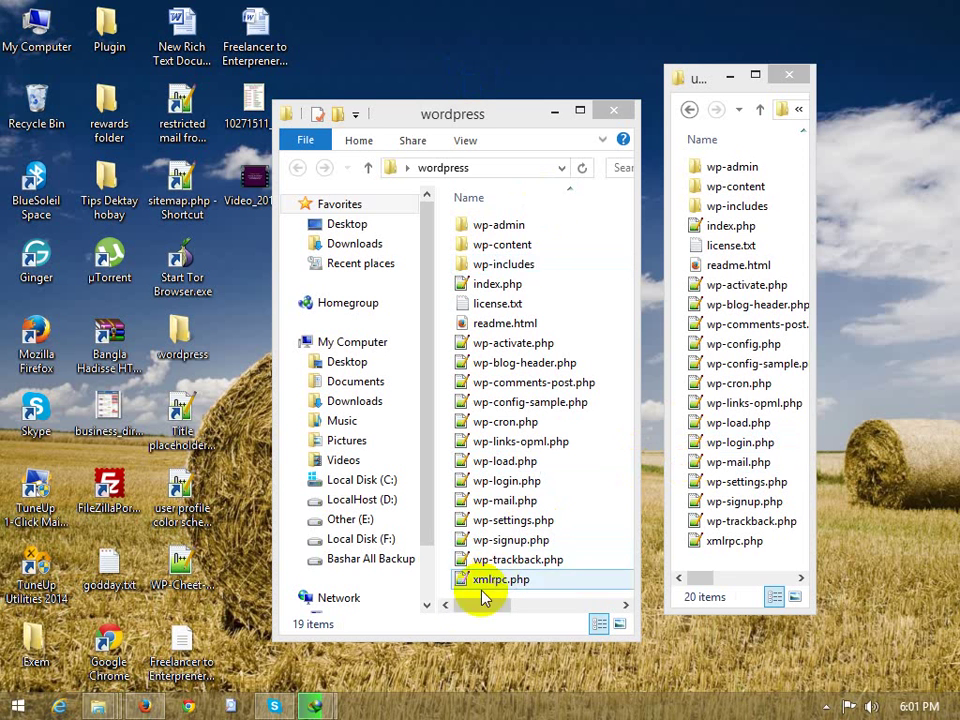
drag(418, 100, 410, 40)
Select everything in the extracted wordpress folder except wp-content.
click(594, 170)
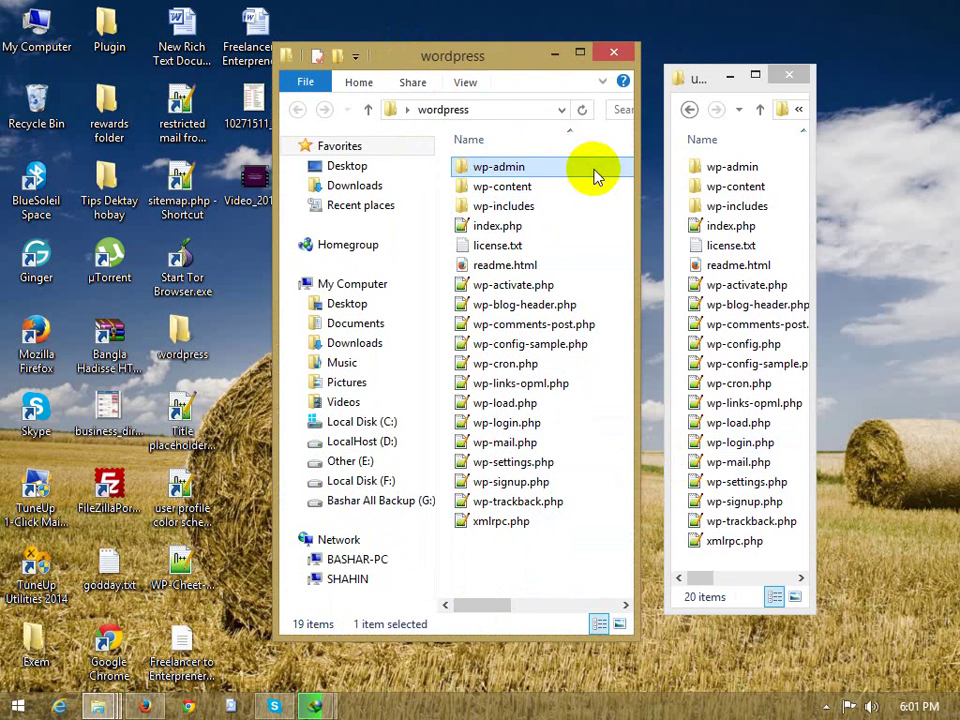
click(548, 537)
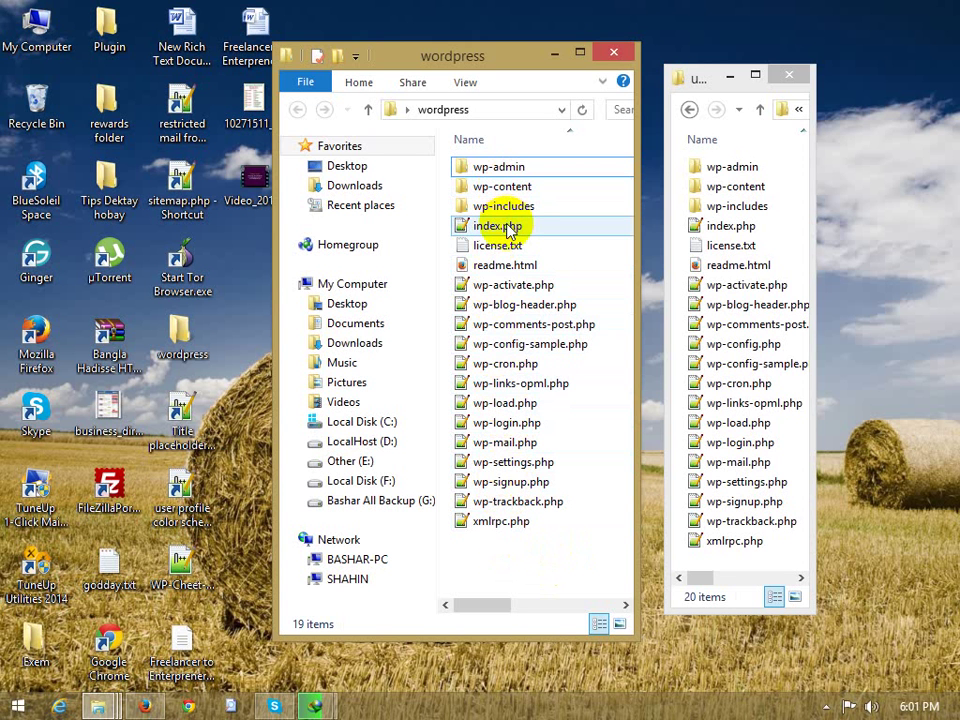
key(ctrl+a)
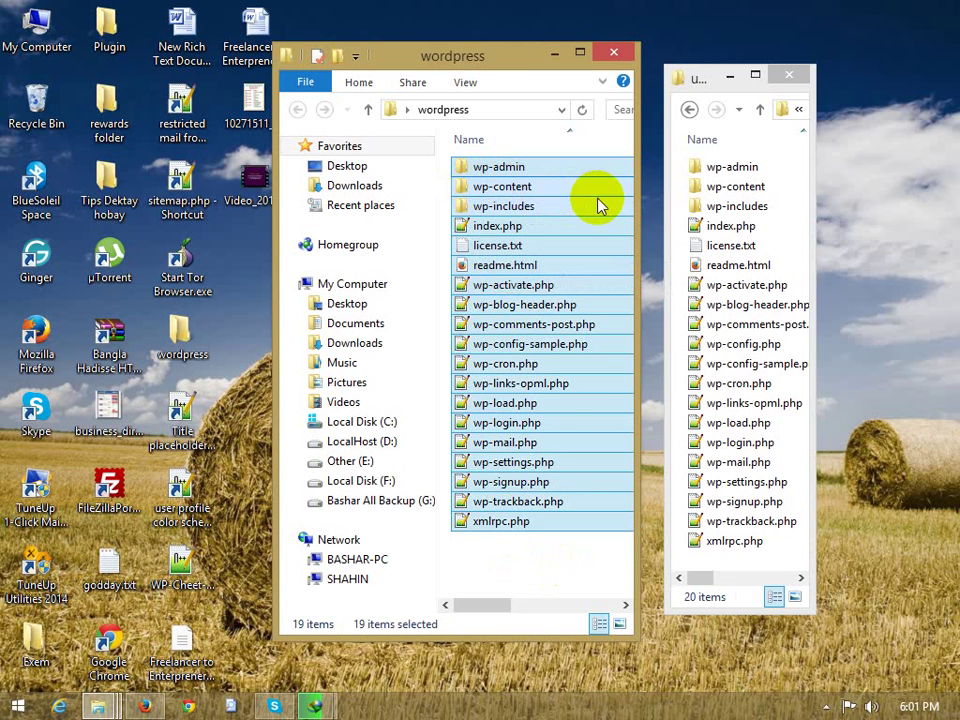
ctrl+click(557, 187)
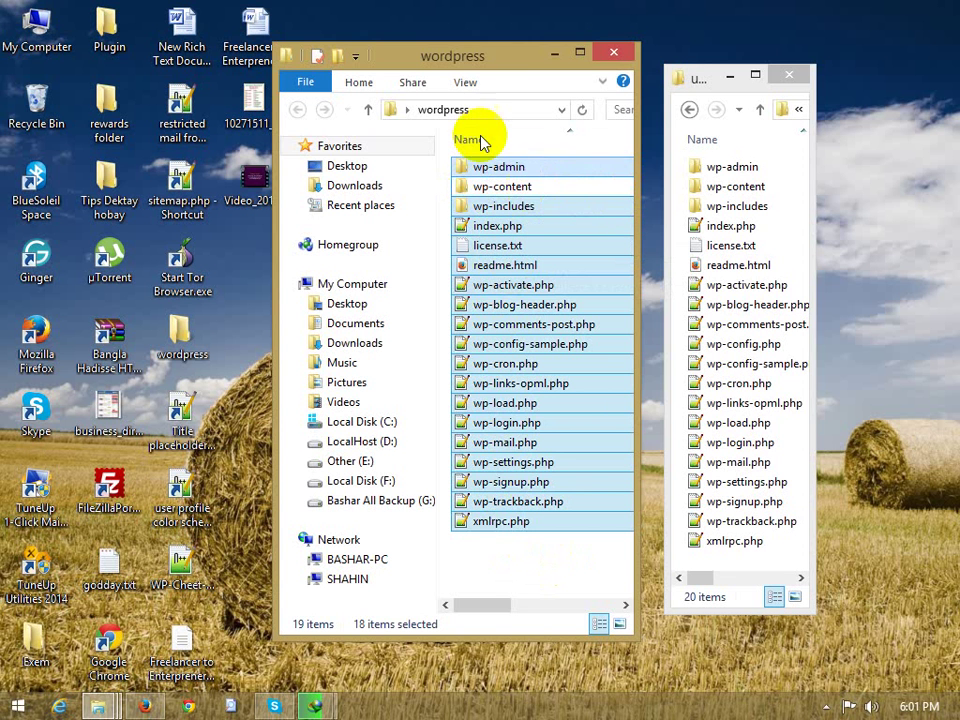
Swap the two folder windows so wordpress sits to the right of update, and clear the file selection in wordpress.
drag(467, 58, 377, 58)
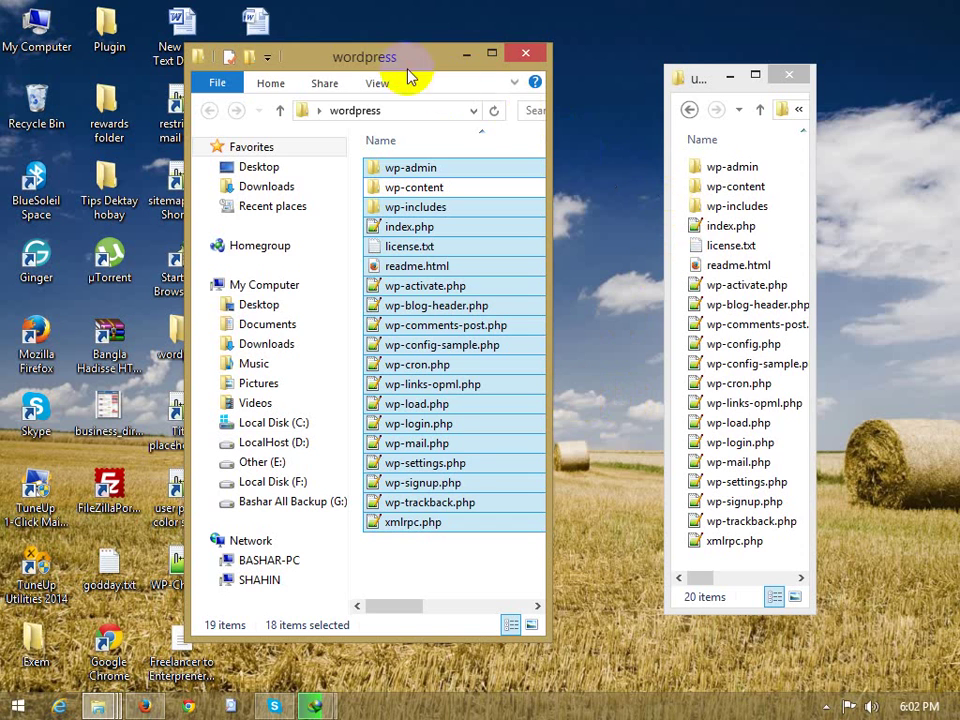
drag(383, 60, 490, 150)
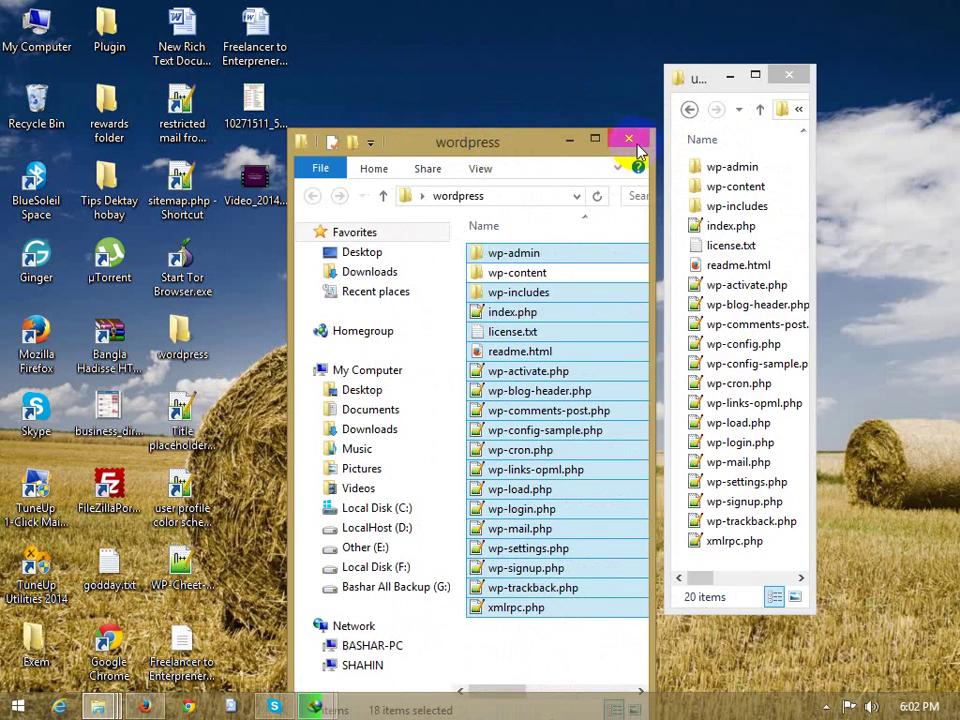
double_click(516, 152)
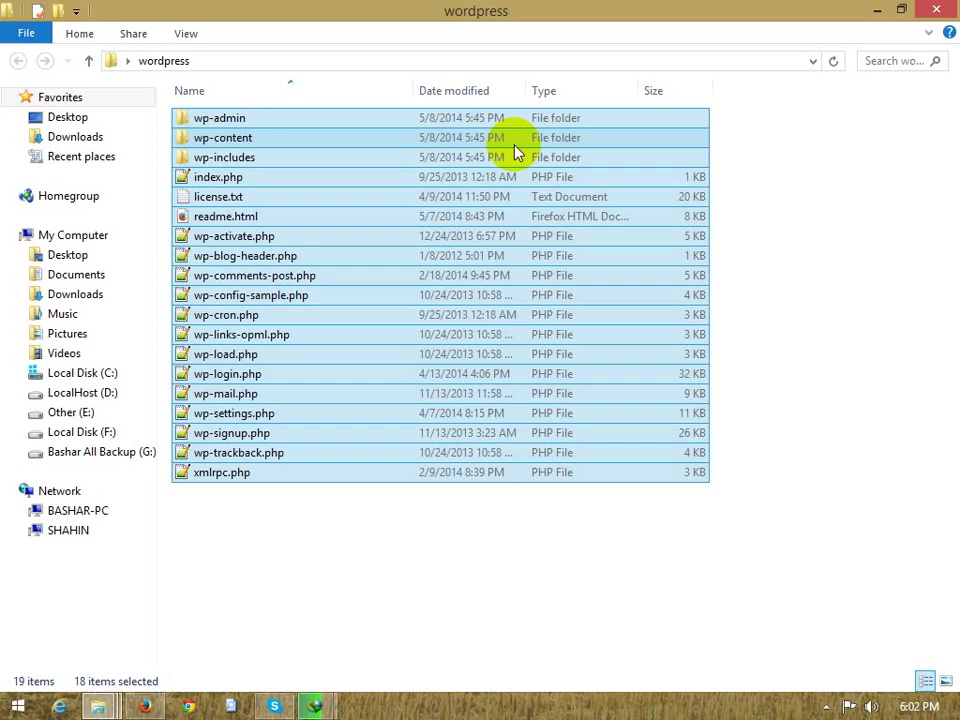
double_click(597, 20)
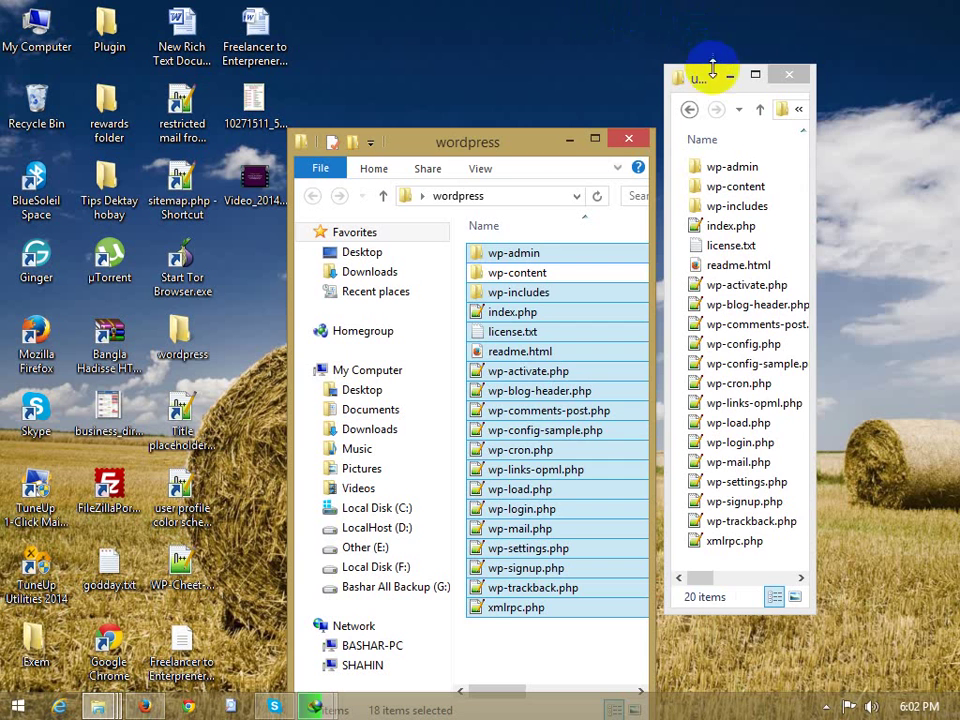
drag(677, 66, 76, 41)
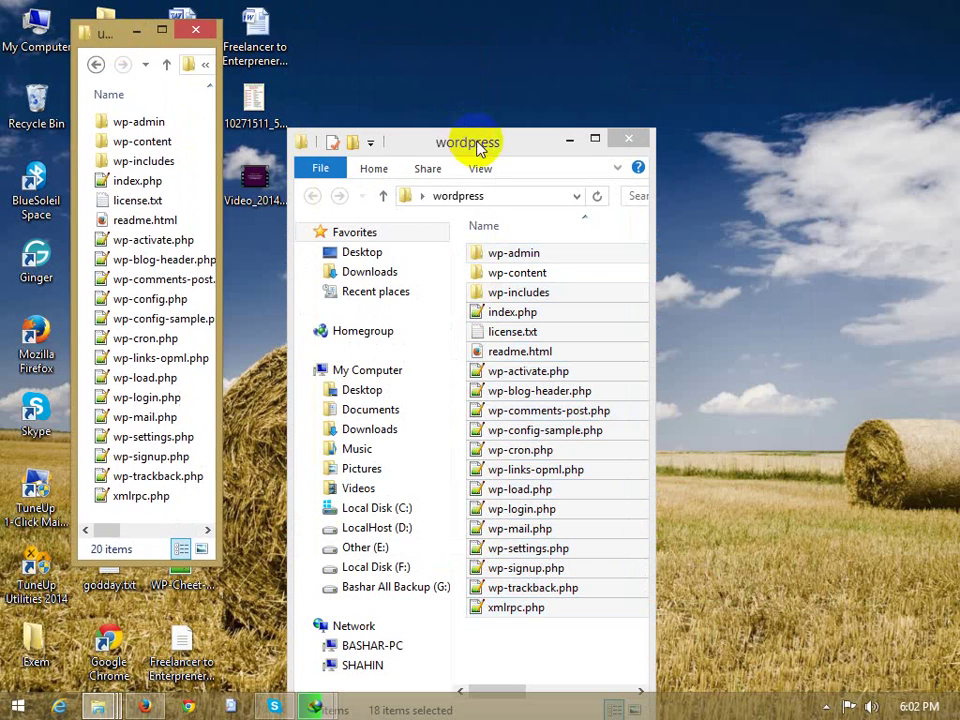
drag(478, 146, 693, 22)
click(776, 525)
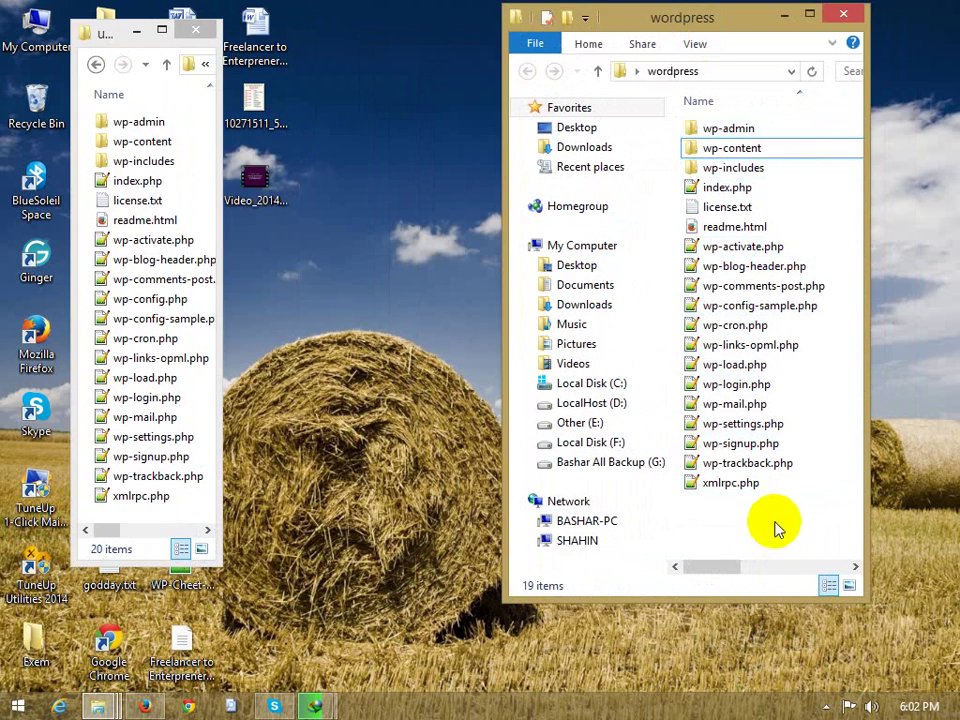
Widen the update window, check its full folder path, and arrange it side by side with the wordpress window without overlap.
click(122, 37)
drag(122, 37, 262, 37)
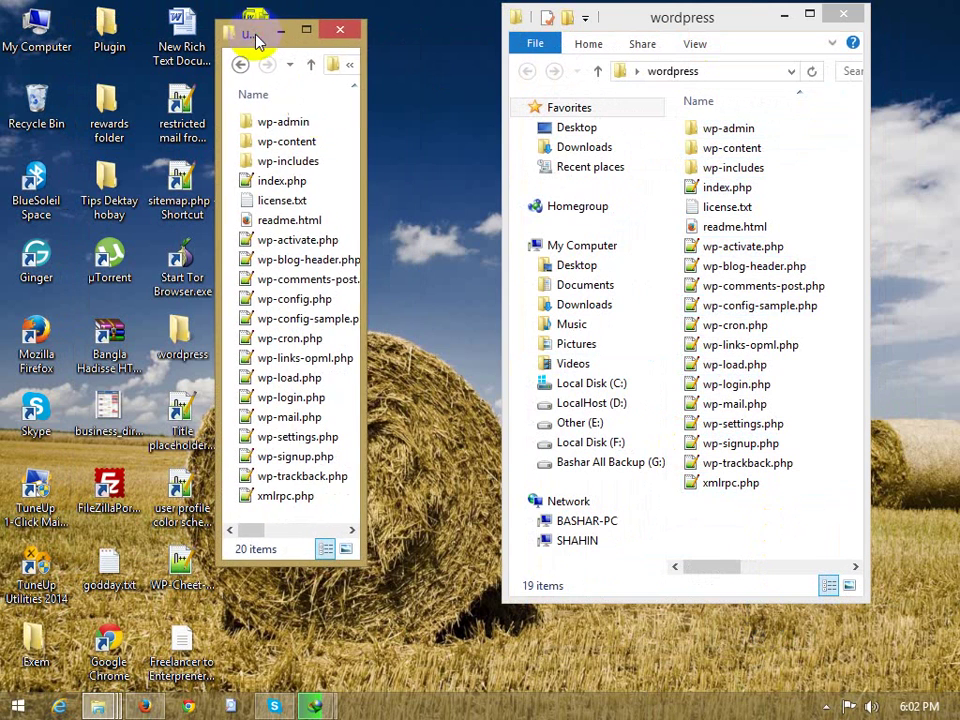
drag(364, 281, 574, 304)
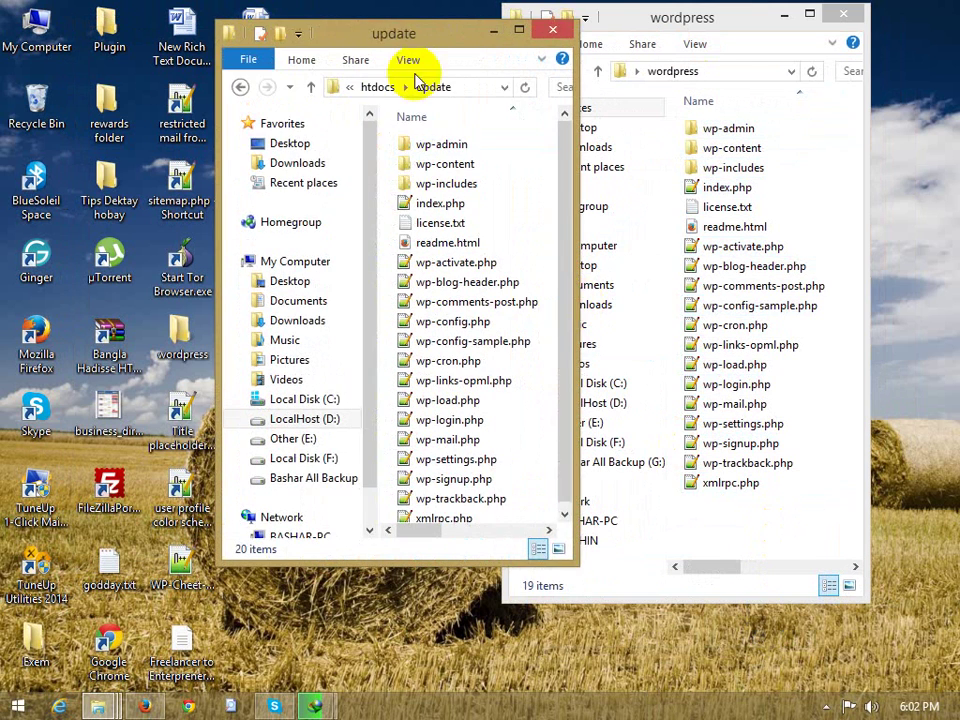
double_click(405, 30)
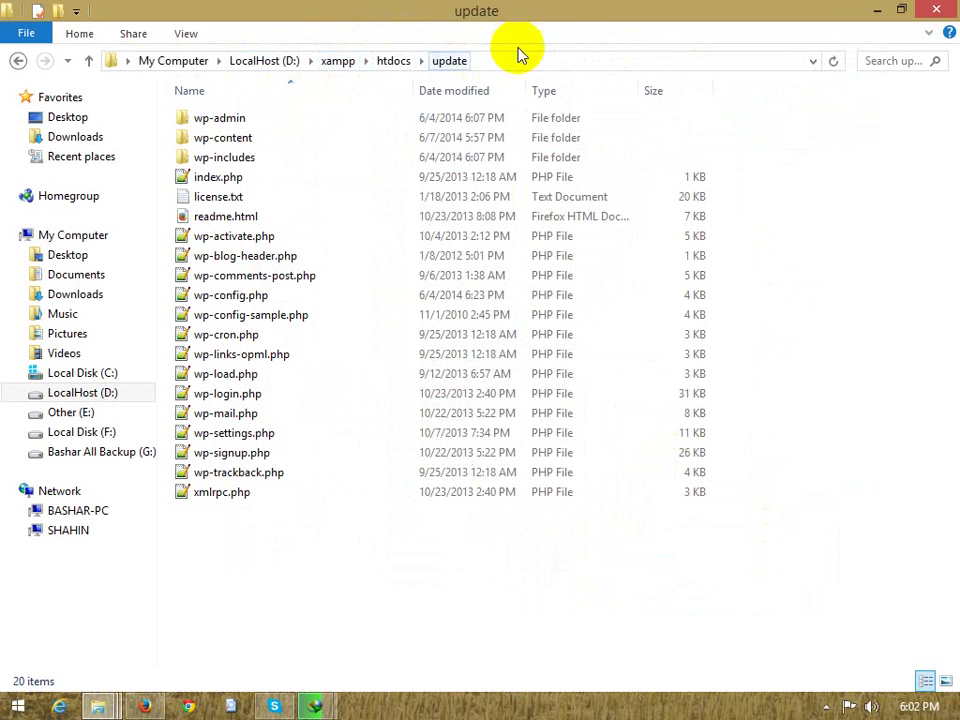
double_click(570, 21)
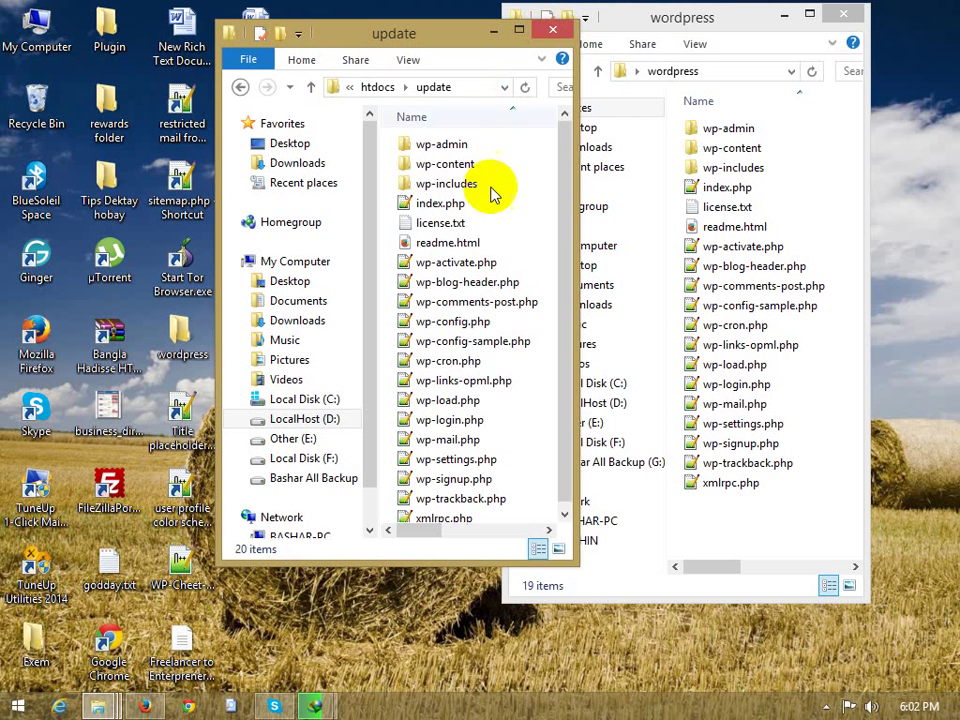
drag(408, 42, 392, 36)
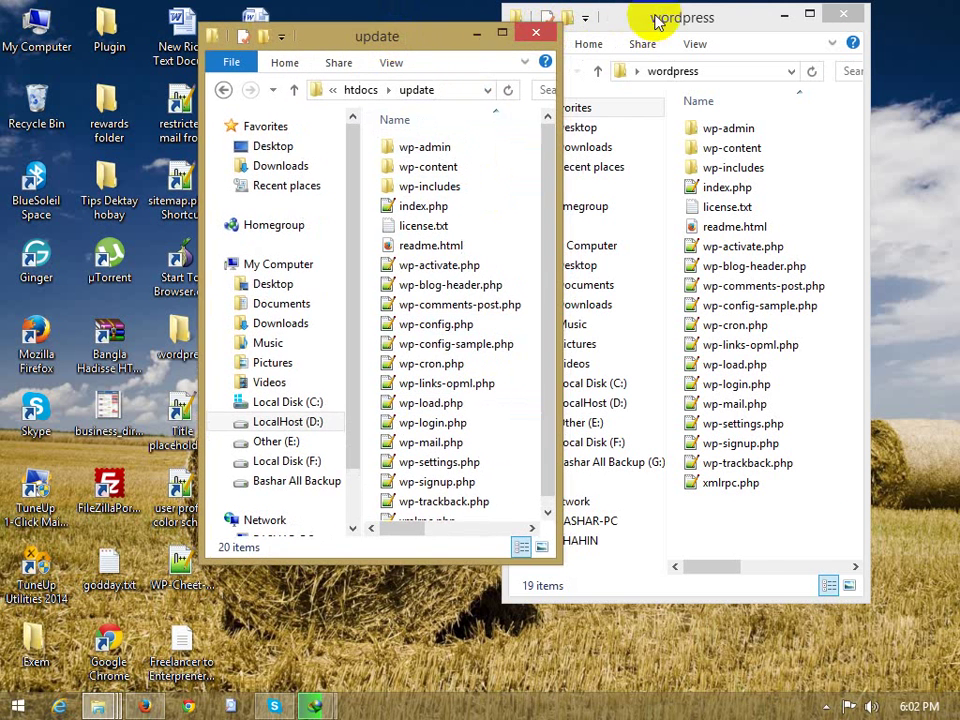
drag(658, 15, 730, 26)
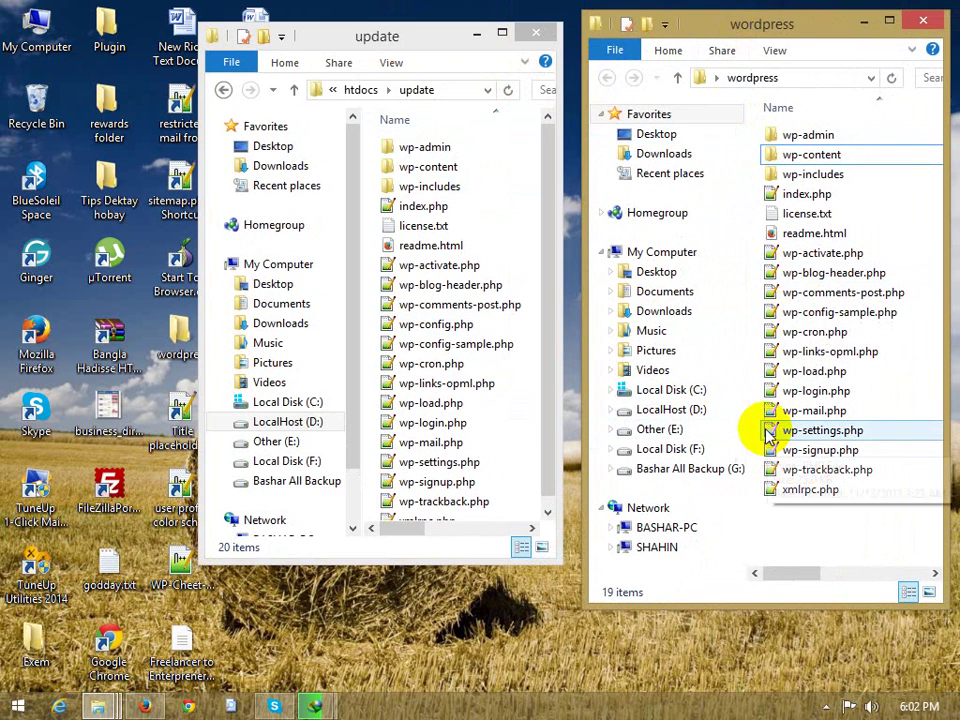
Delete everything in the htdocs\update folder except the wp-content folder and wp-config.php.
drag(403, 34, 274, 36)
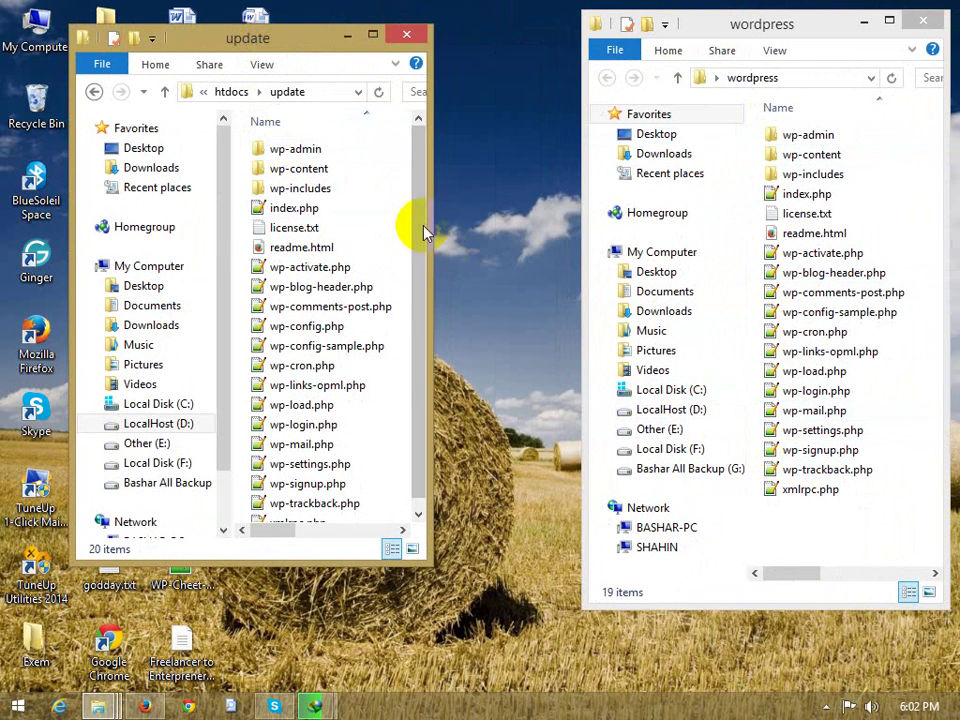
mouse_move(419, 226)
mouse_down()
mouse_move(424, 325)
mouse_move(418, 228)
mouse_up()
key(ctrl+a)
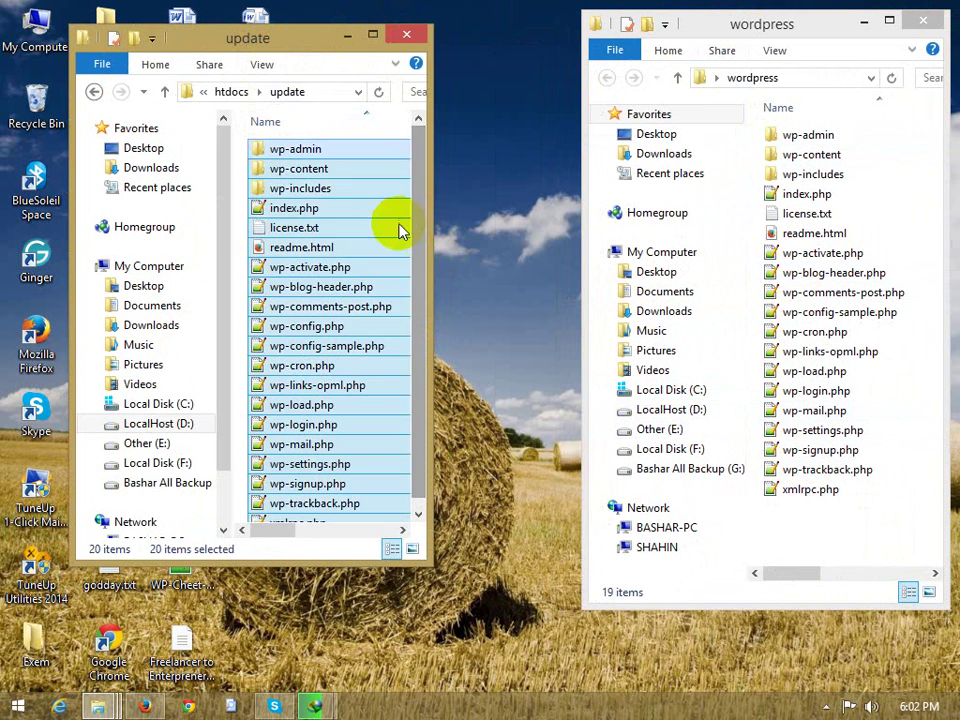
ctrl+click(258, 170)
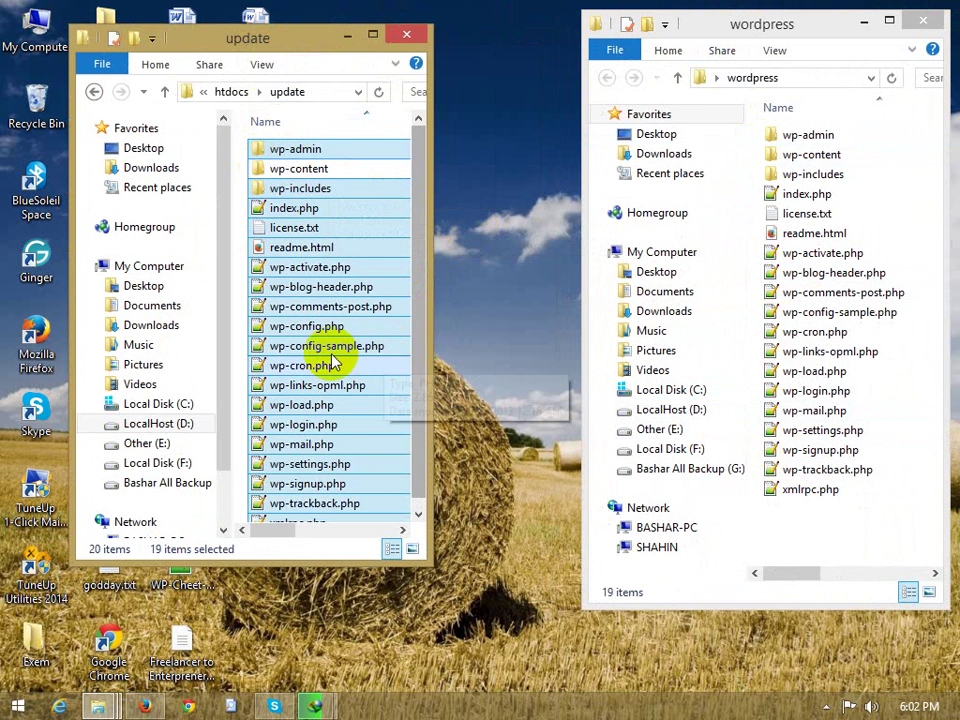
ctrl+click(287, 328)
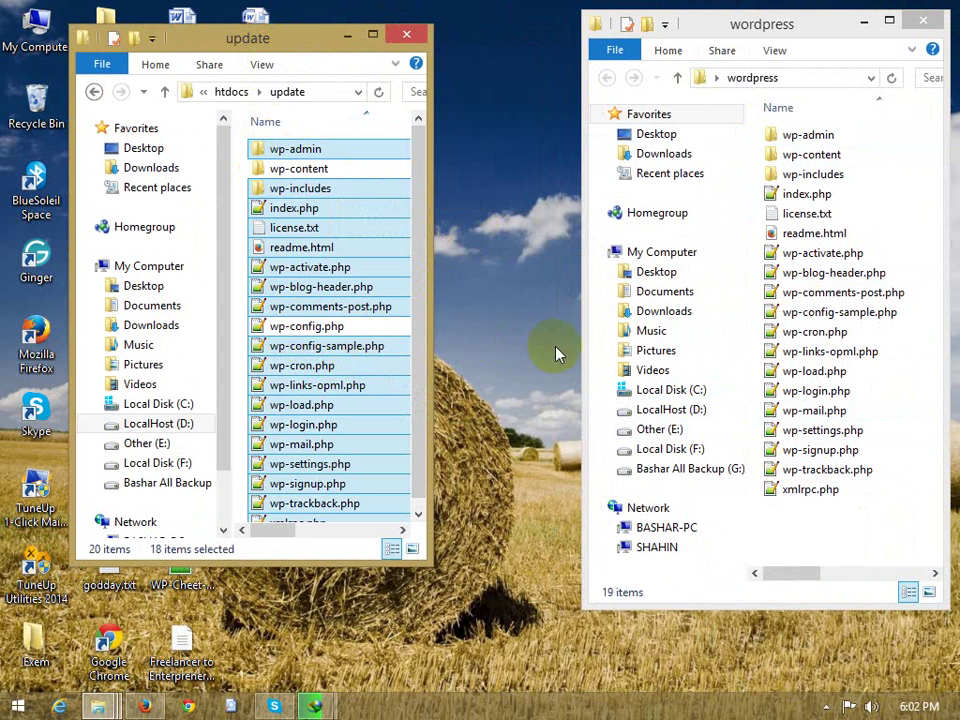
scroll(405, 395, down, 1)
scroll(390, 410, up, 1)
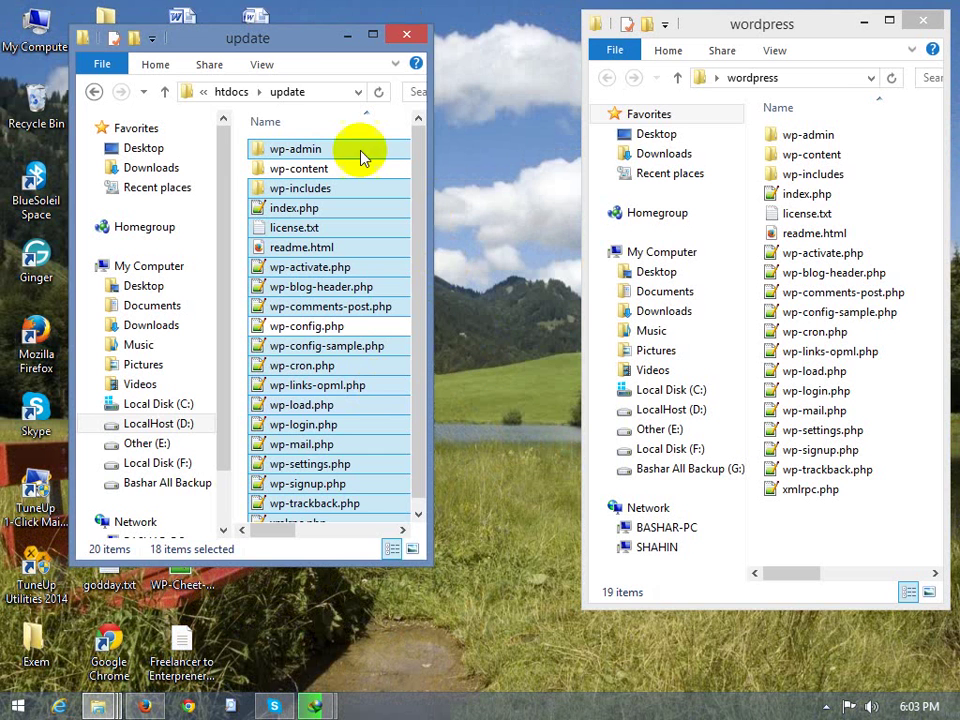
drag(293, 33, 268, 23)
right_click(322, 27)
click(364, 77)
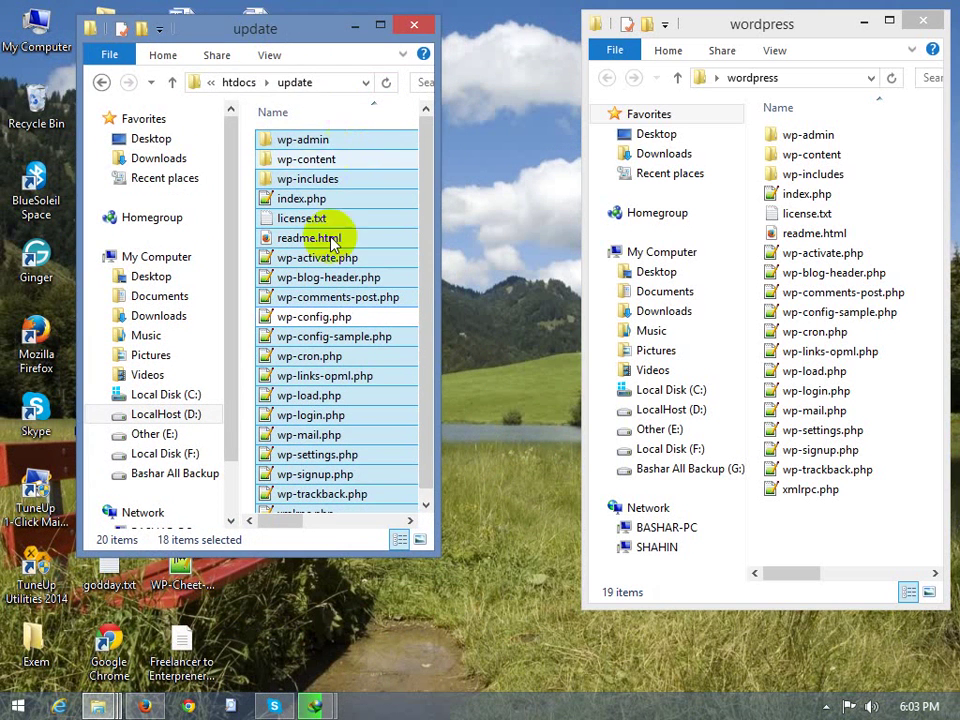
drag(433, 553, 478, 636)
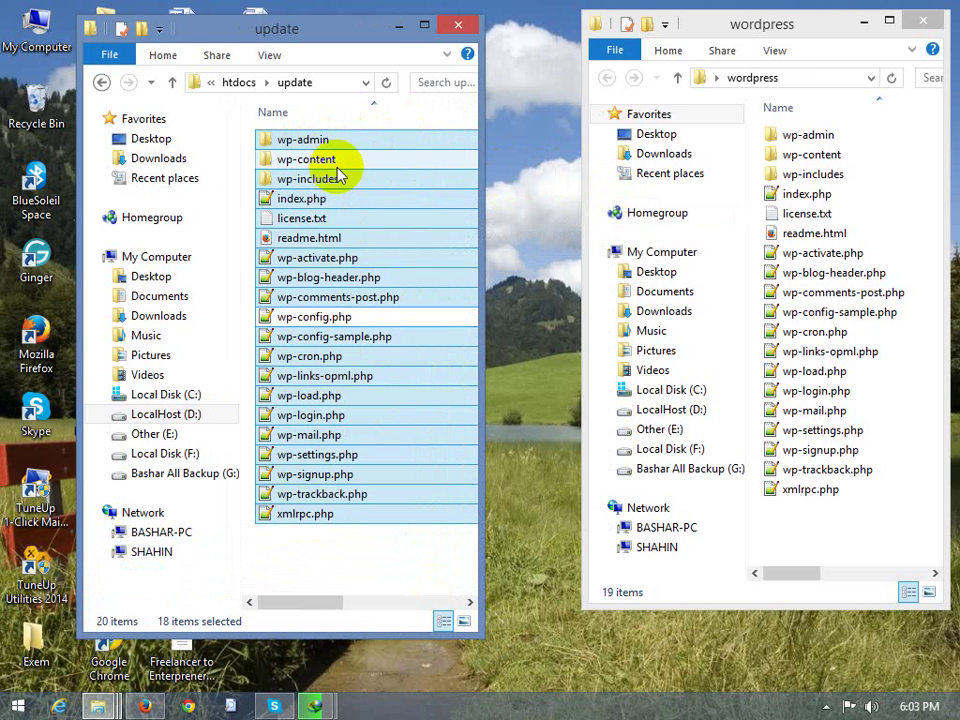
key(Delete)
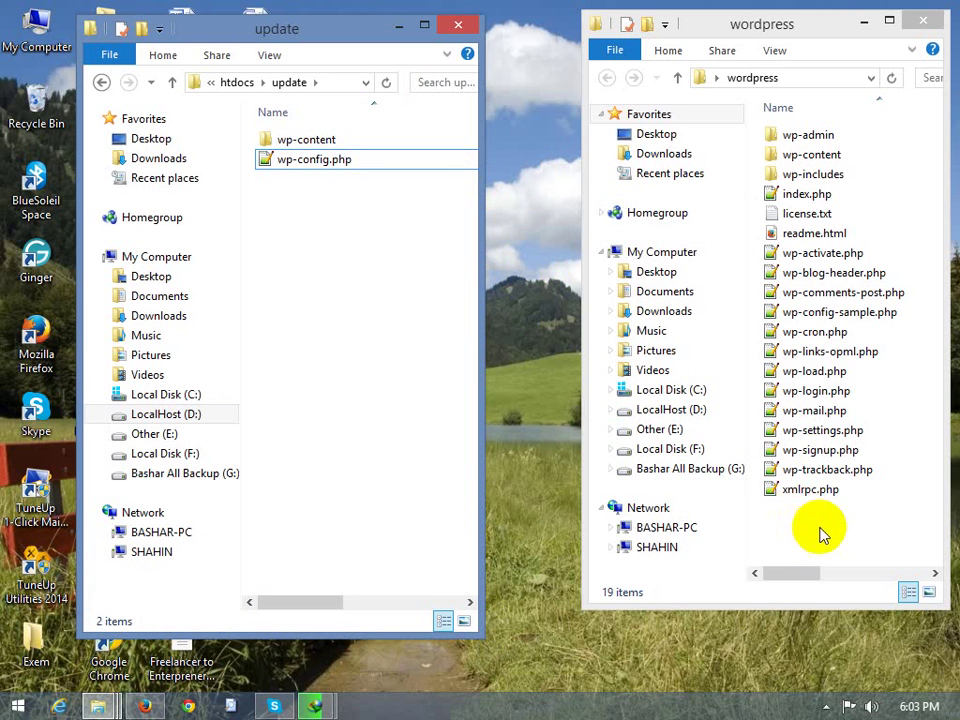
click(322, 140)
click(318, 160)
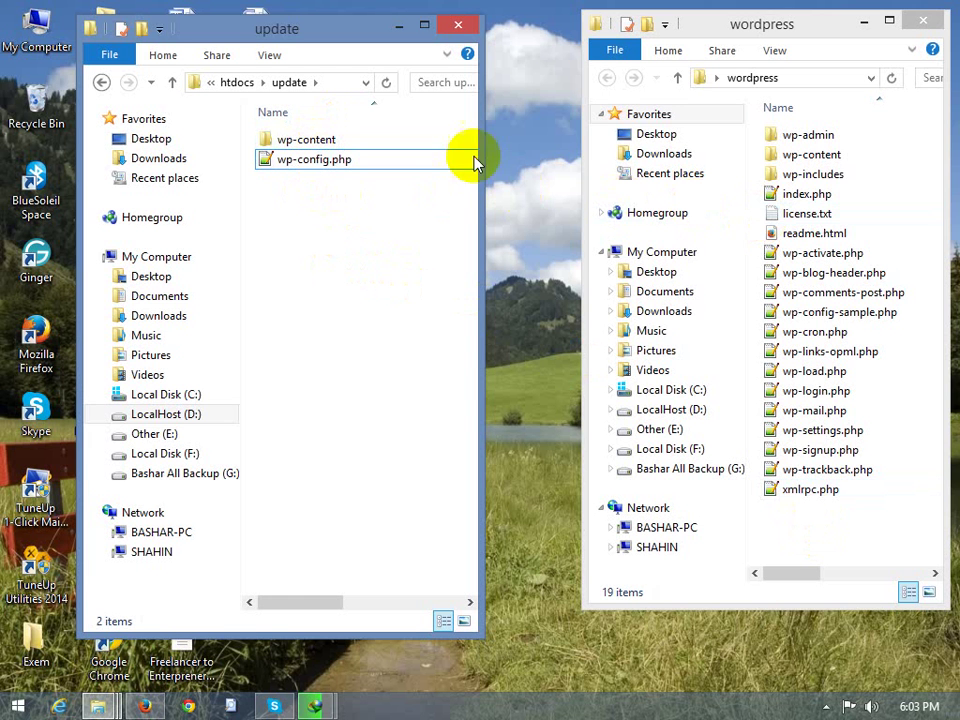
Copy everything except wp-content from the extracted wordpress folder into the update folder.
drag(729, 21, 659, 21)
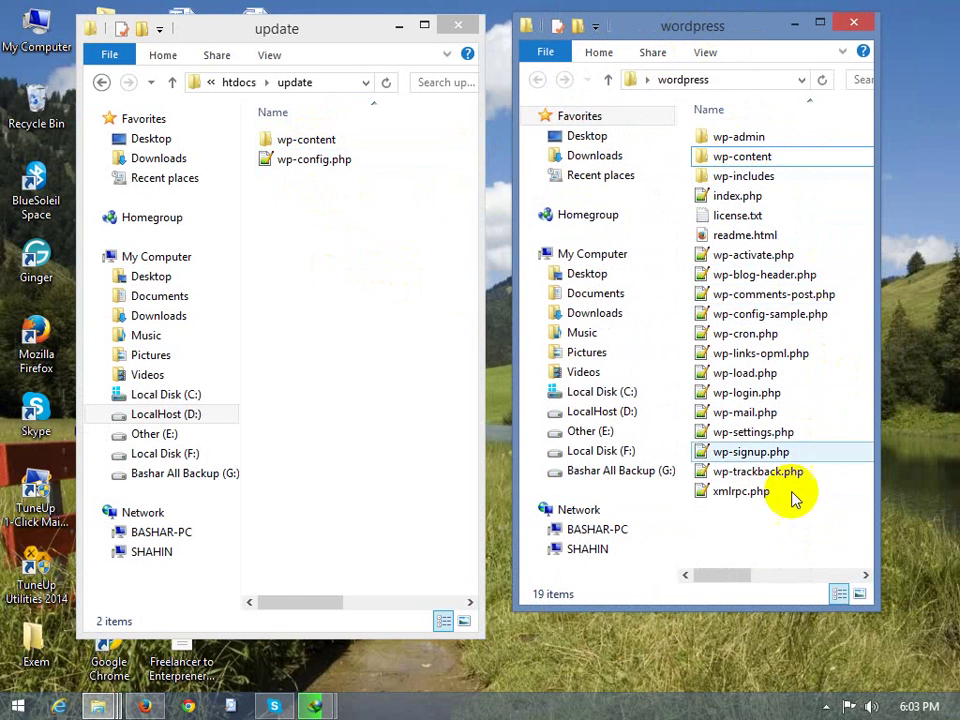
drag(768, 530, 722, 133)
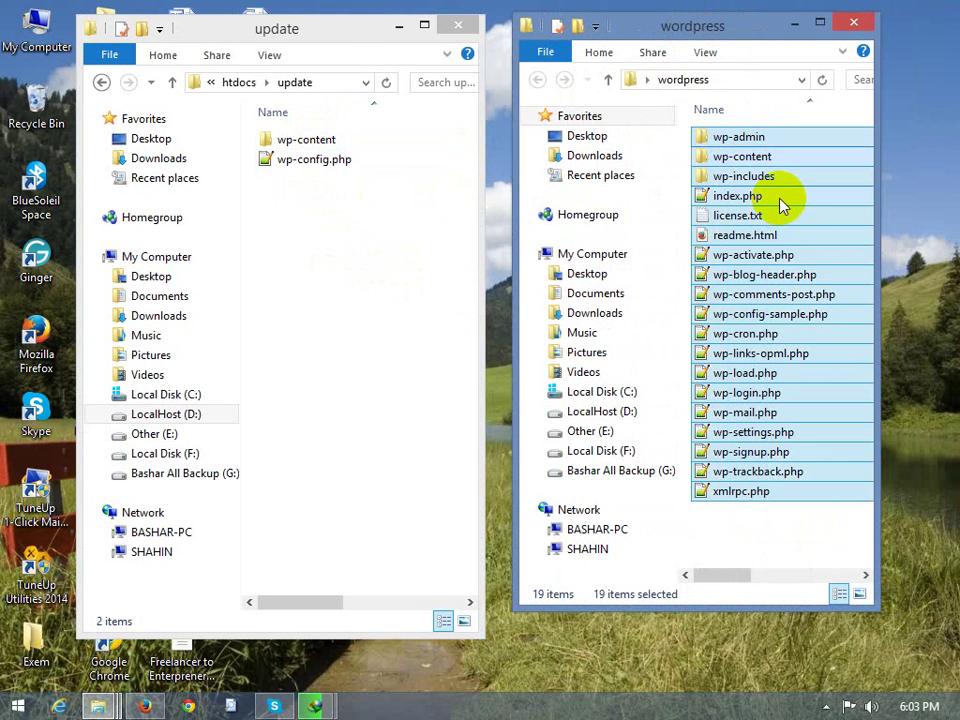
ctrl+click(722, 156)
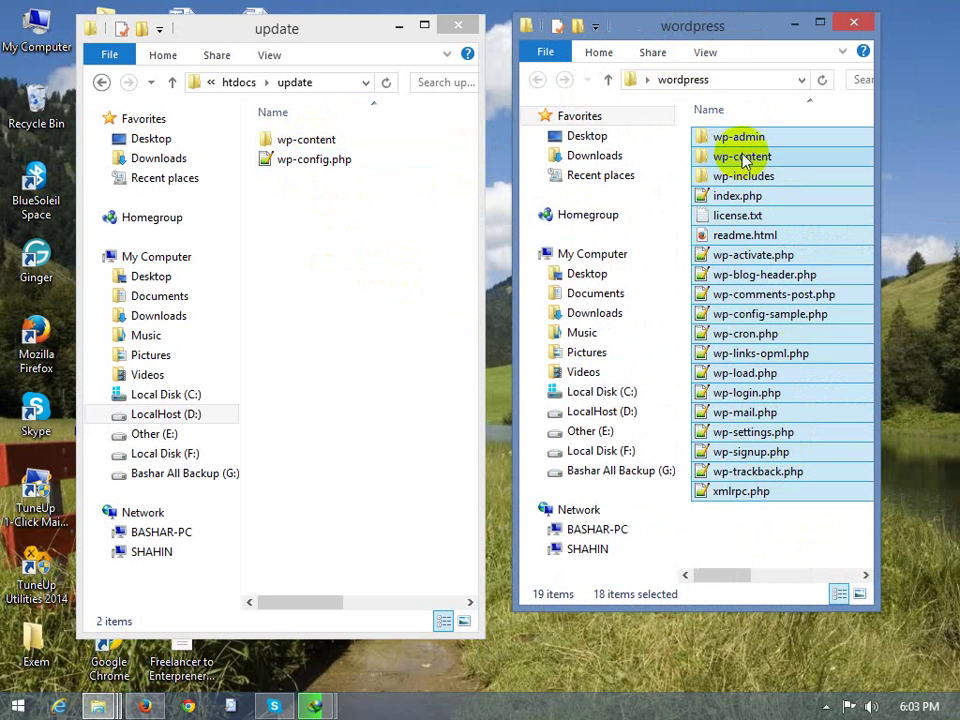
drag(729, 136, 375, 412)
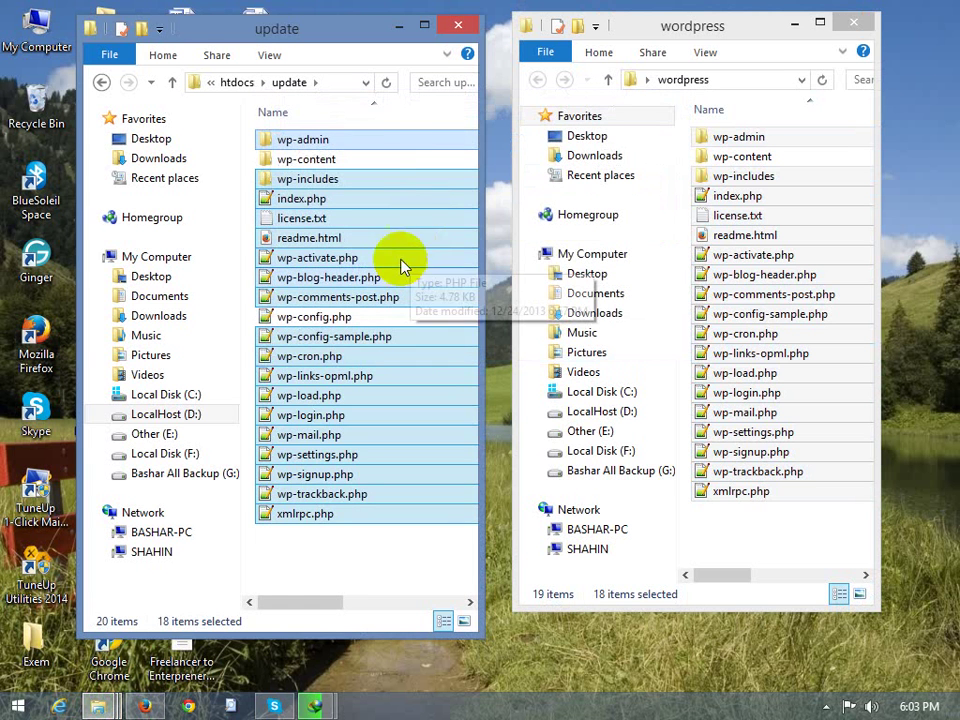
click(385, 159)
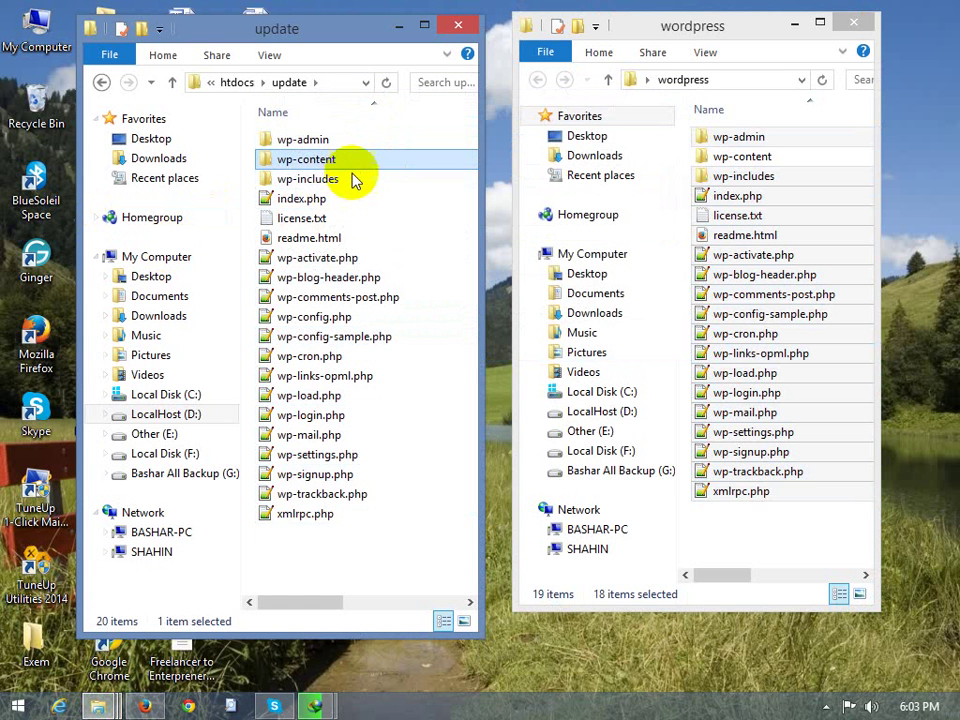
Switch to Firefox, load localhost/update/wp-admin, and run the WordPress database update through to the dashboard.
click(145, 706)
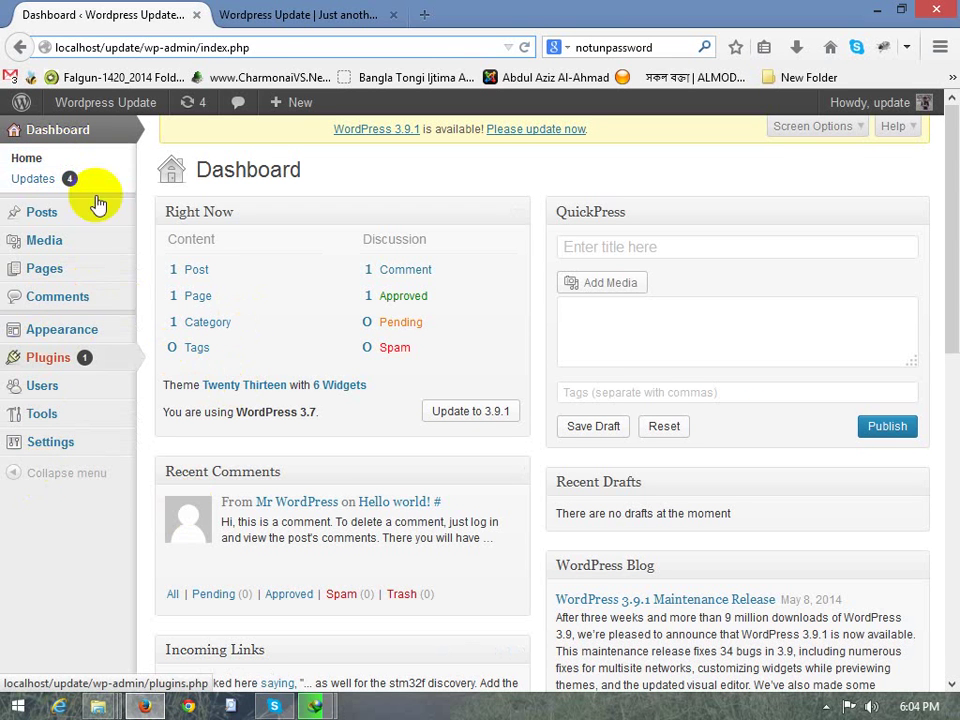
drag(262, 48, 199, 47)
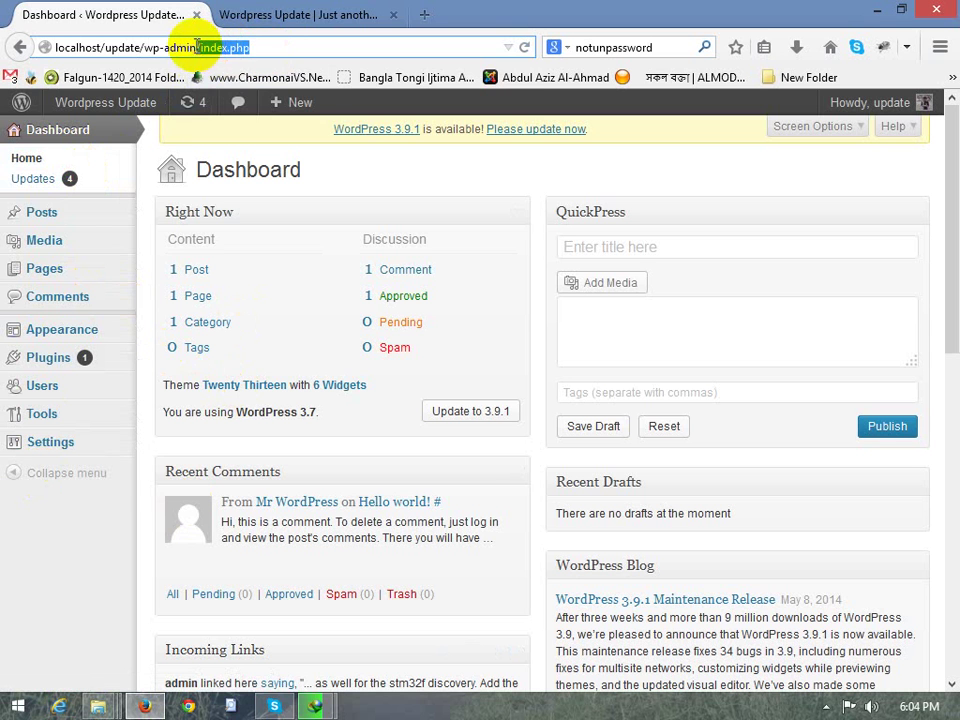
key(Delete)
key(Escape)
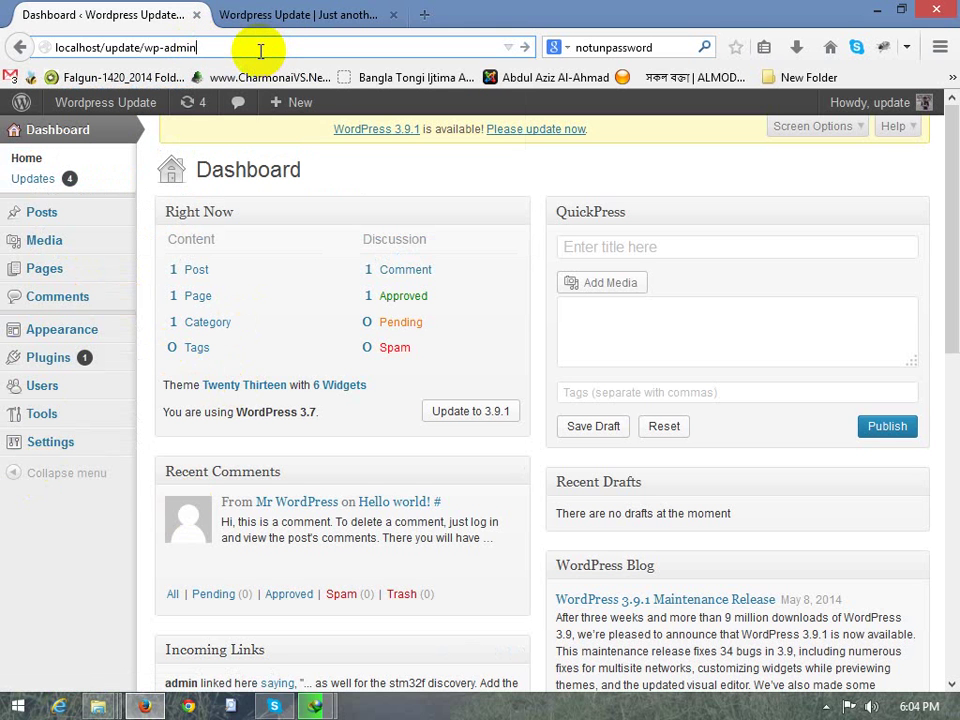
key(Return)
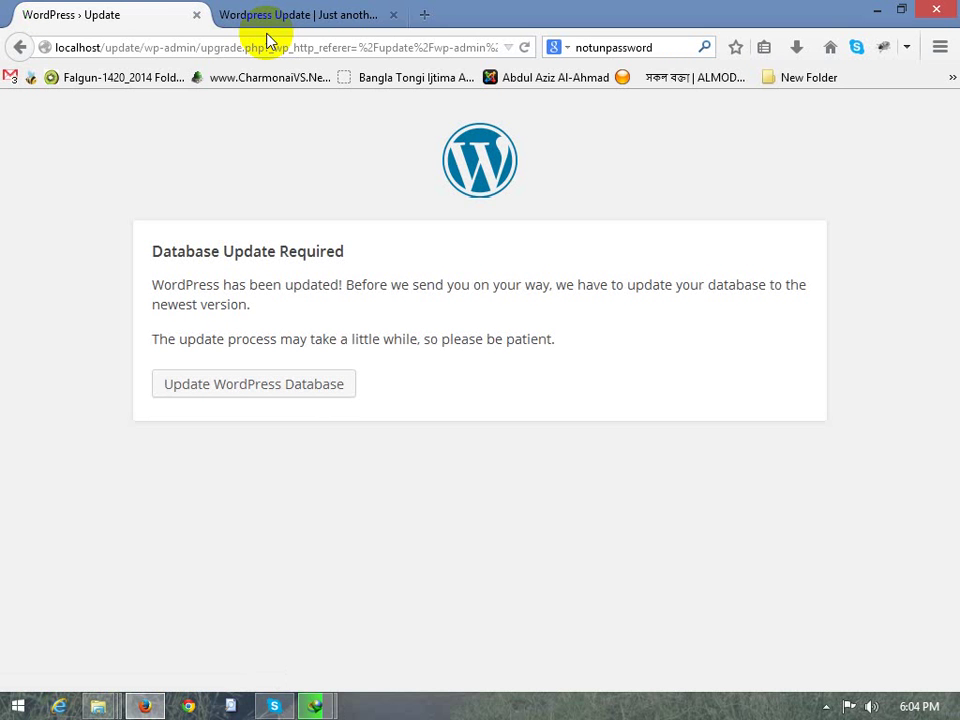
click(238, 388)
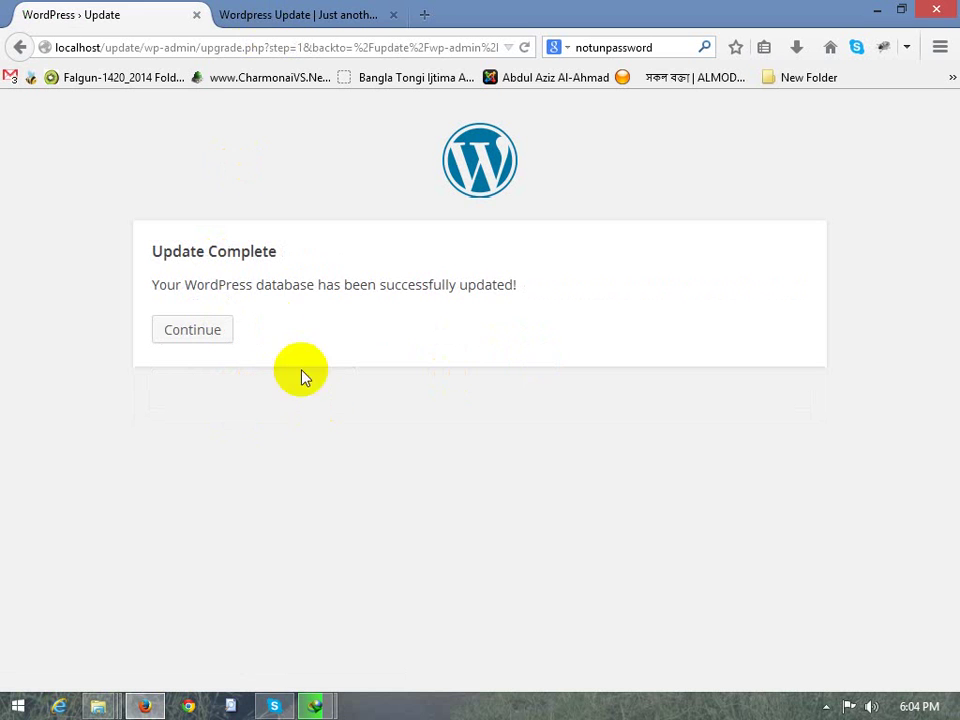
click(172, 334)
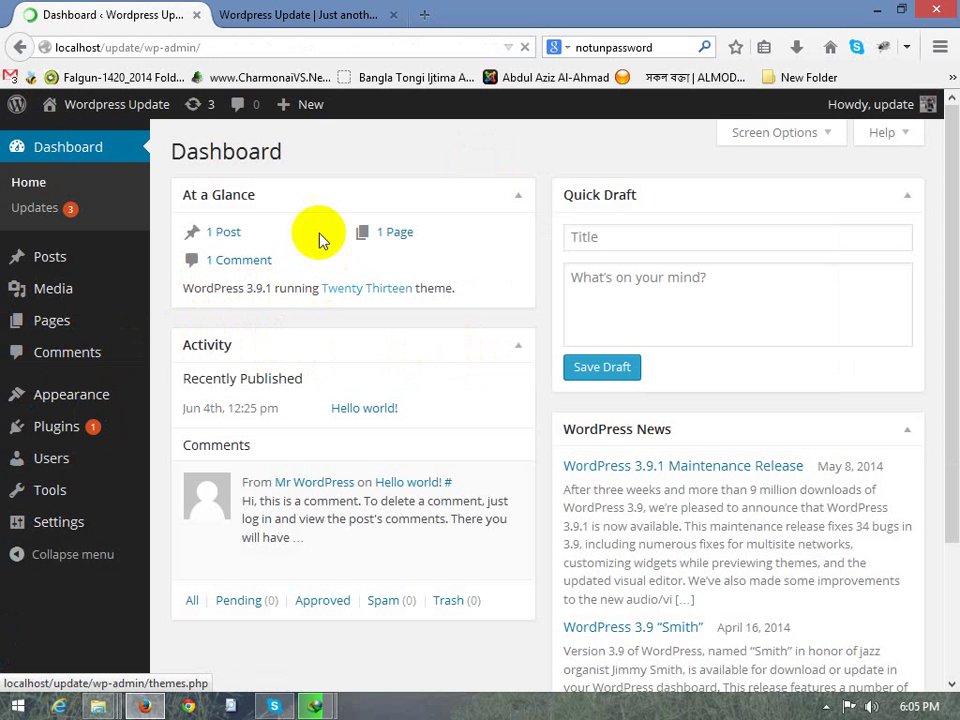
Reload the site's front page from its Wordpress Update title and look through the whole page.
click(292, 15)
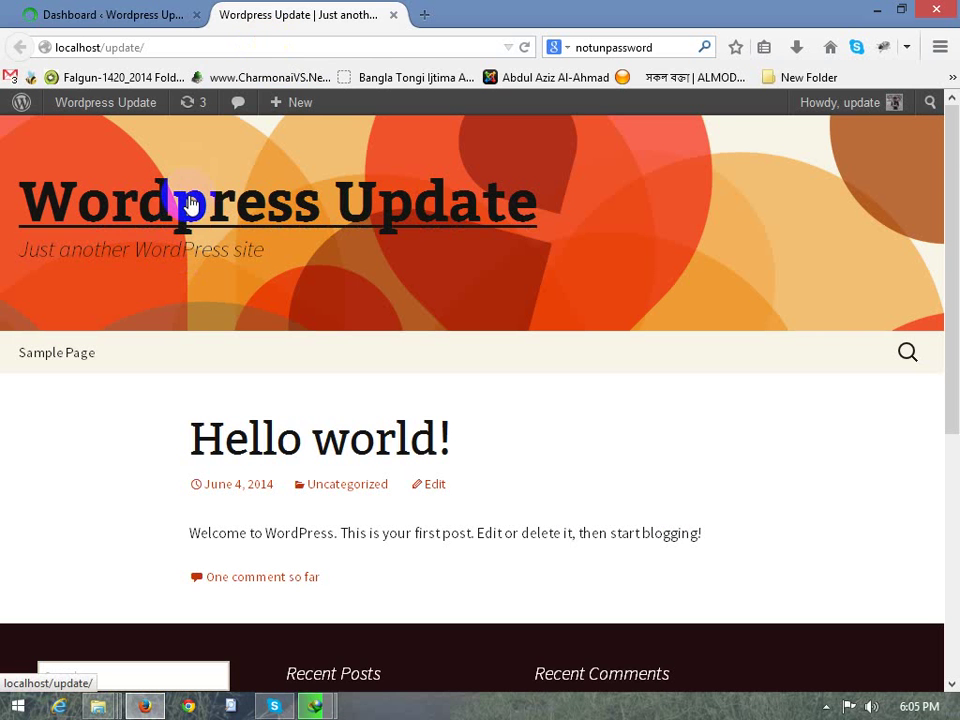
click(185, 206)
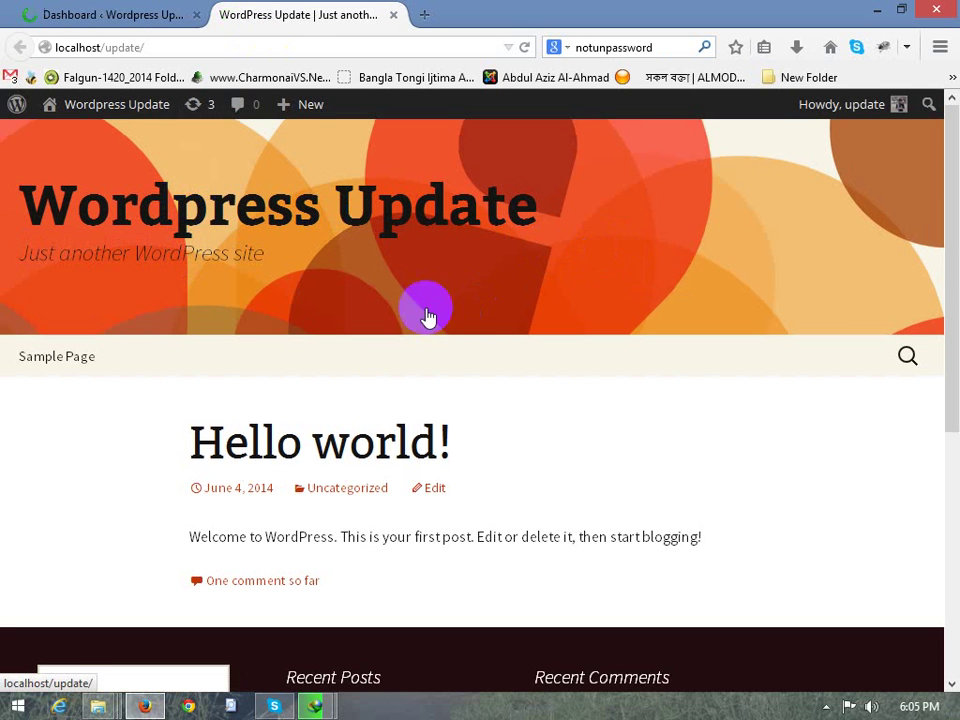
scroll(489, 574, down, 5)
scroll(500, 580, up, 5)
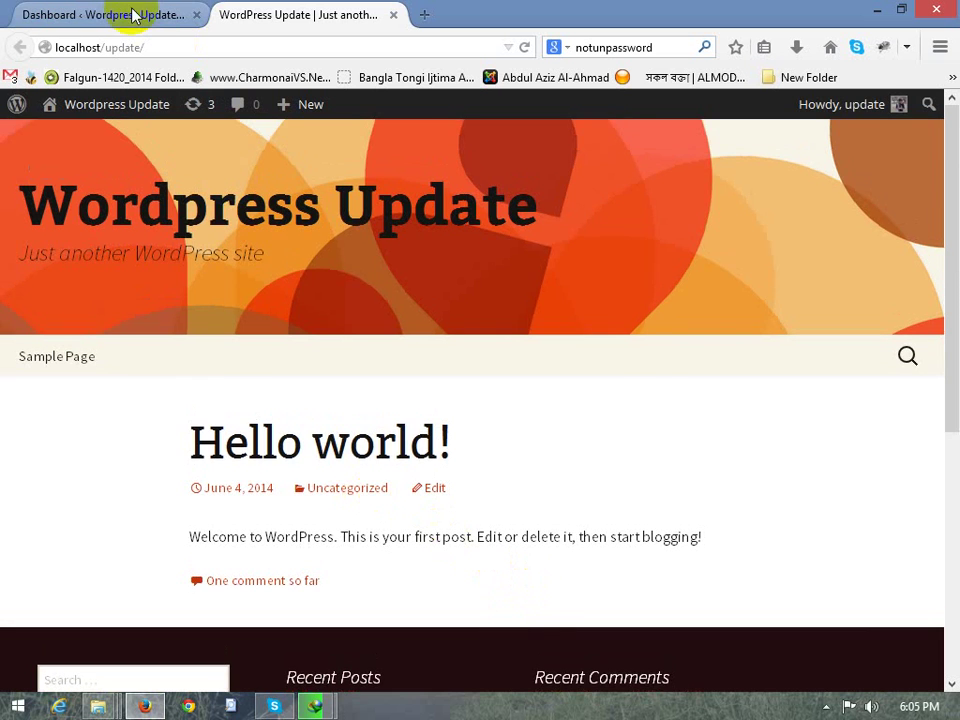
Return to the admin dashboard and check the WordPress version number in its footer.
click(125, 17)
scroll(883, 523, down, 3)
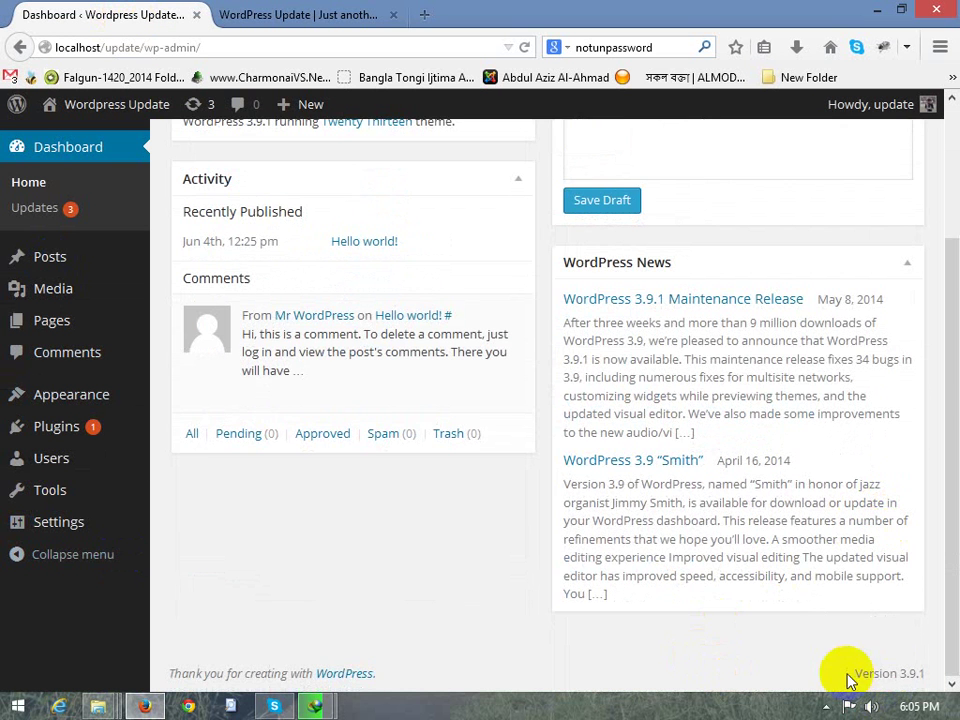
drag(849, 680, 921, 671)
click(921, 672)
scroll(920, 677, up, 3)
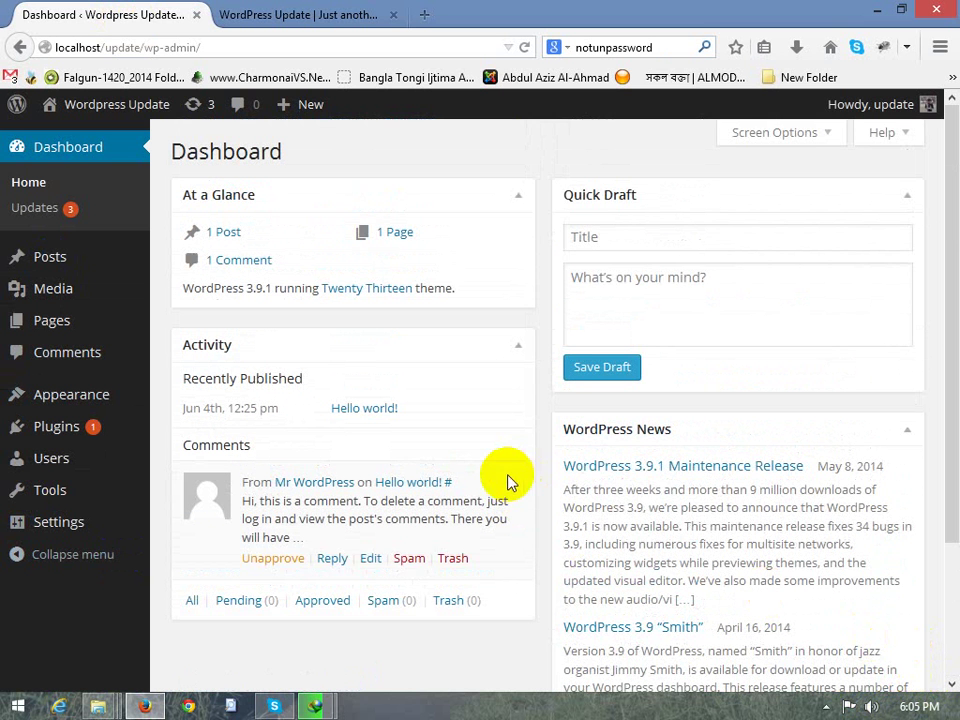
Collapse and re-expand the Activity and At a Glance boxes on the dashboard.
click(512, 350)
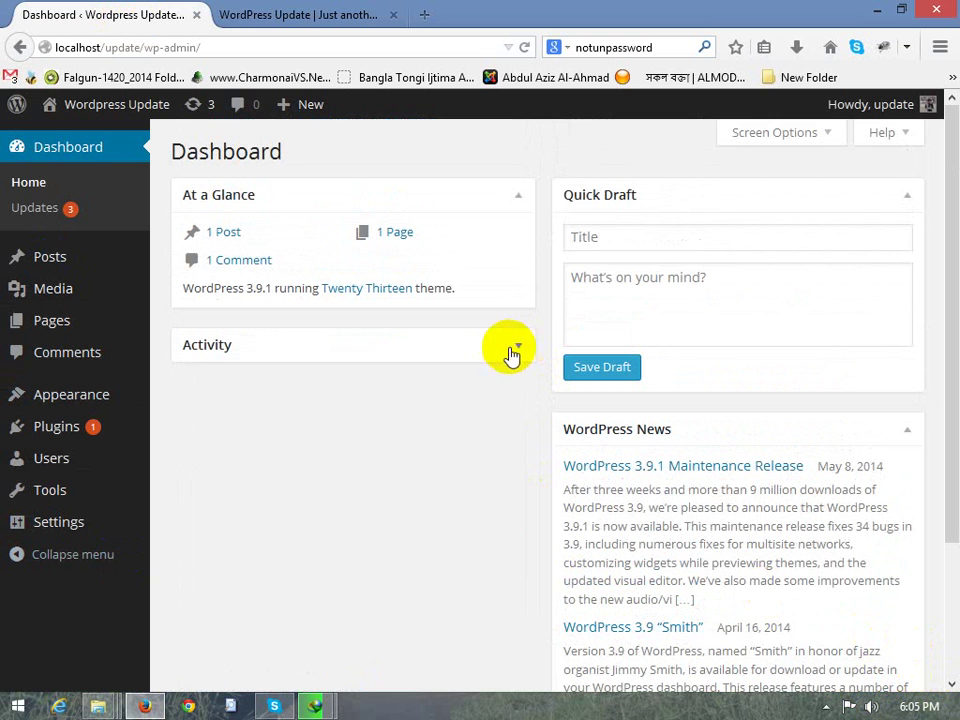
click(521, 350)
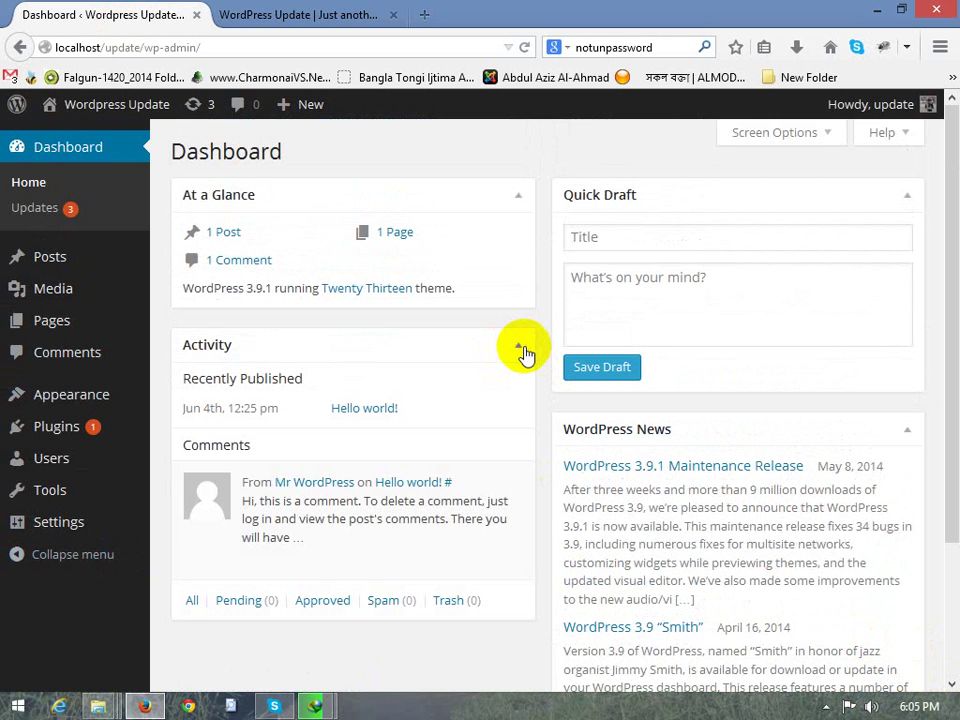
click(522, 199)
click(522, 208)
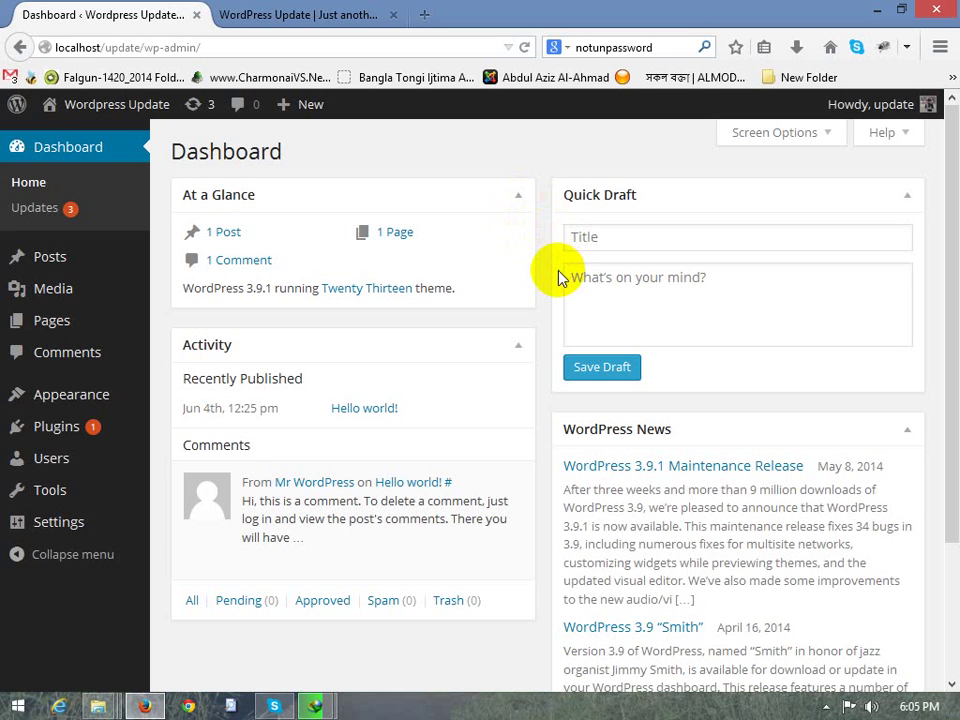
Open the WordPress Updates page and examine the core version status and the plugin and theme updates.
click(61, 219)
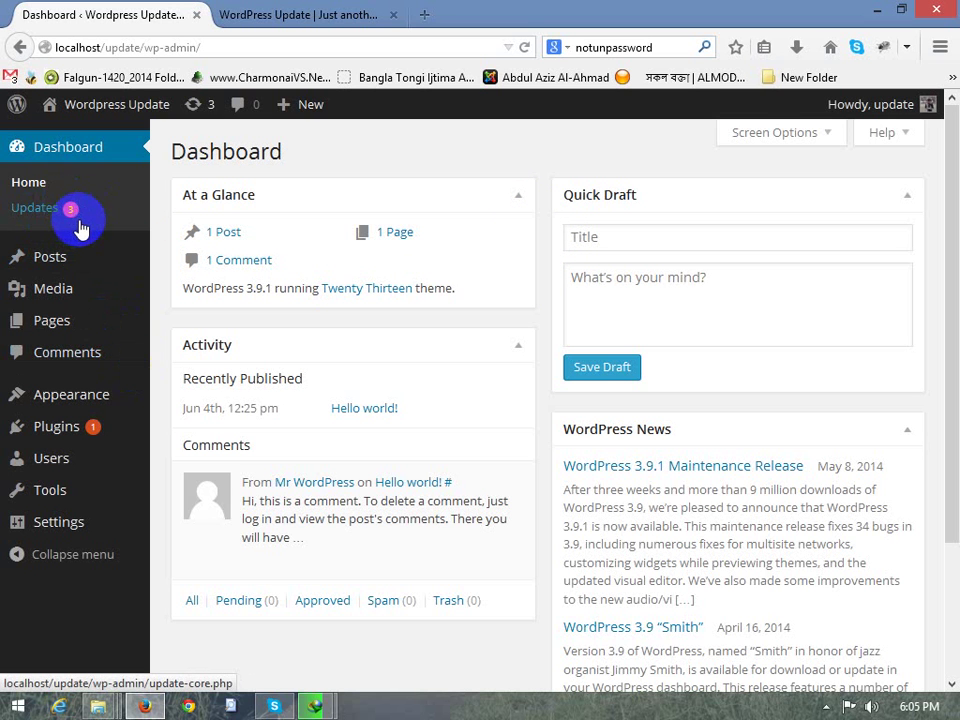
click(57, 222)
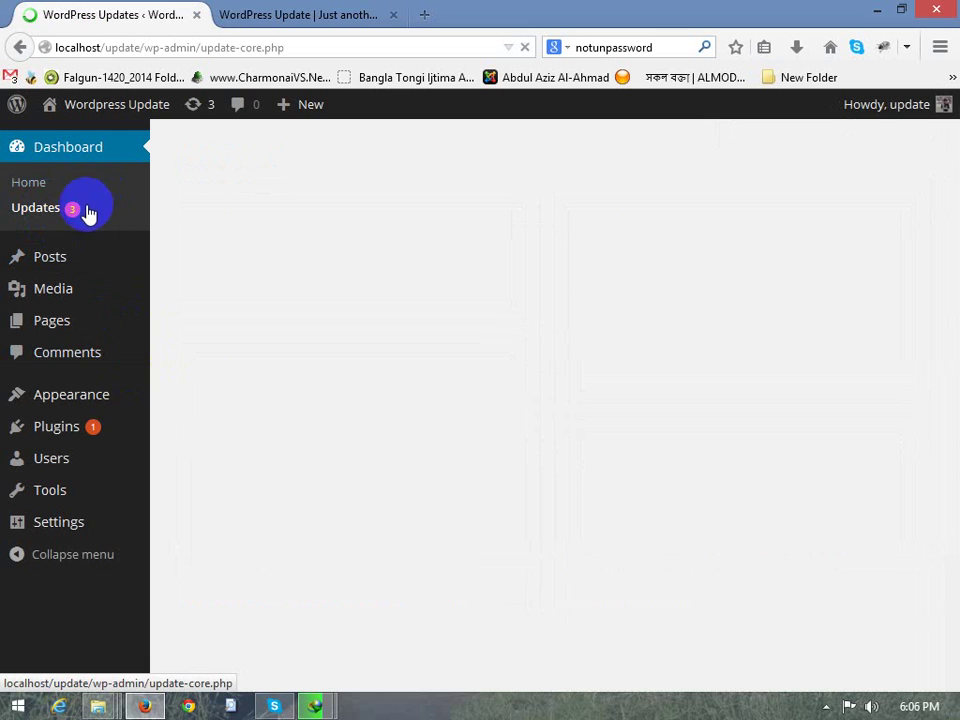
click(75, 428)
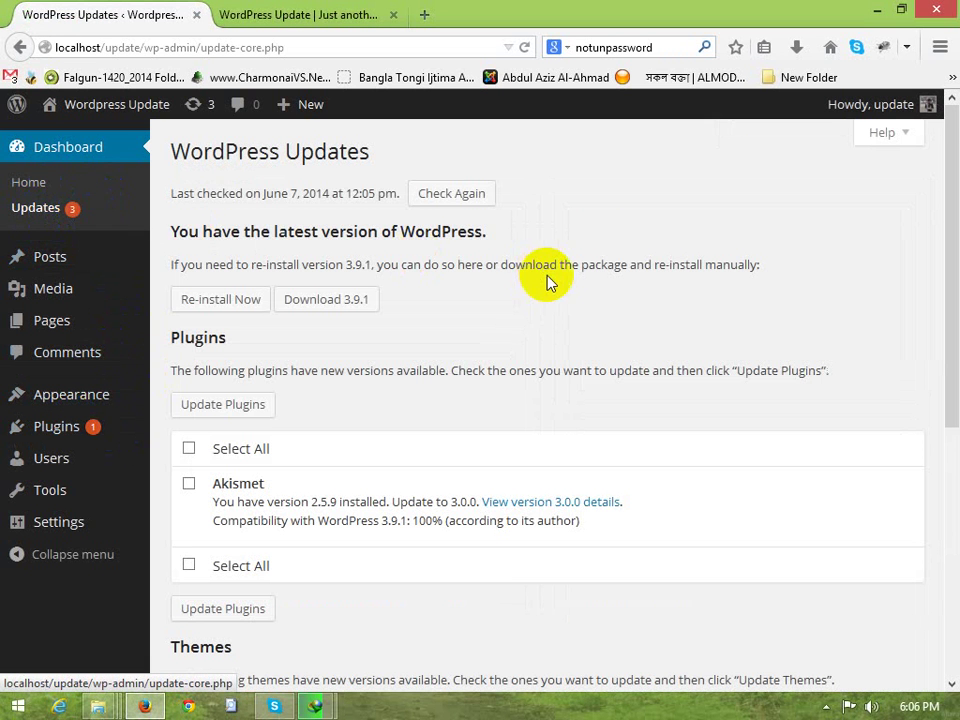
scroll(549, 281, down, 5)
scroll(540, 280, up, 5)
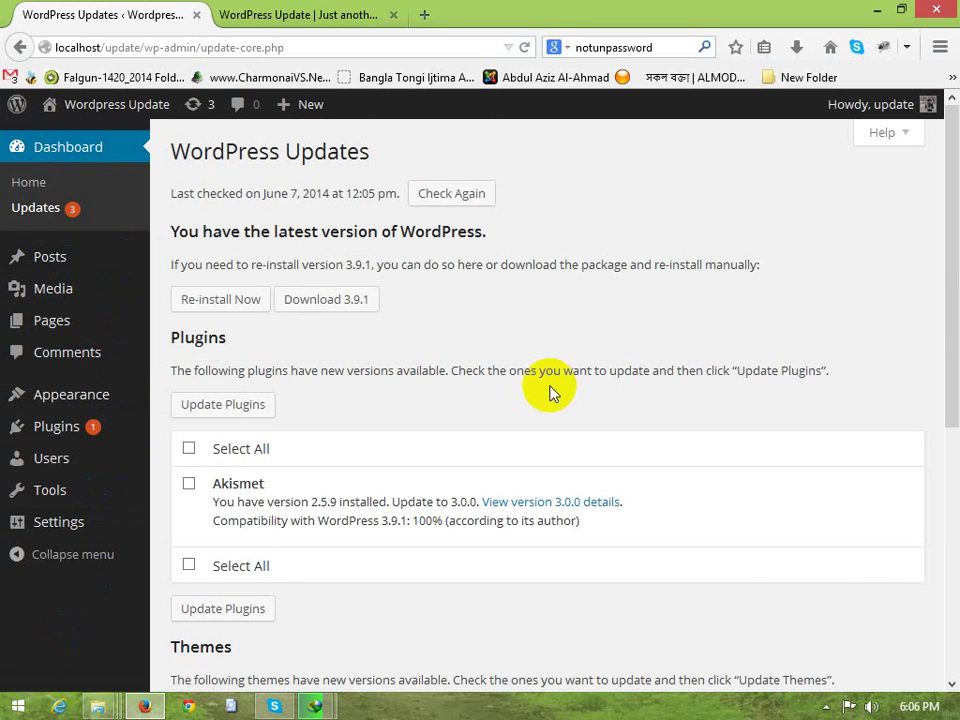
click(45, 216)
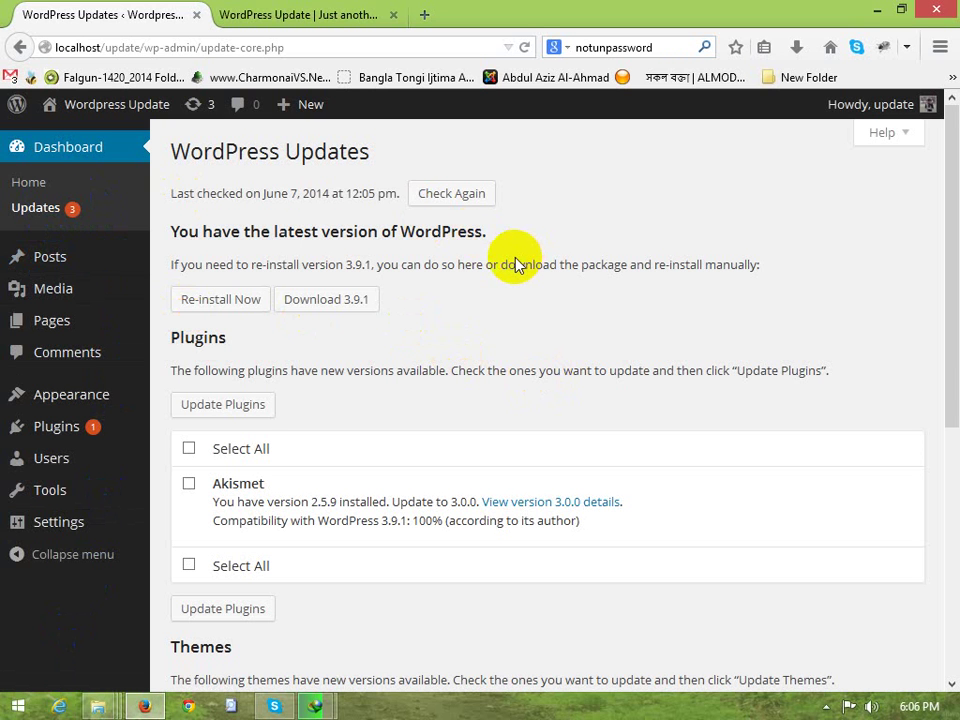
click(52, 216)
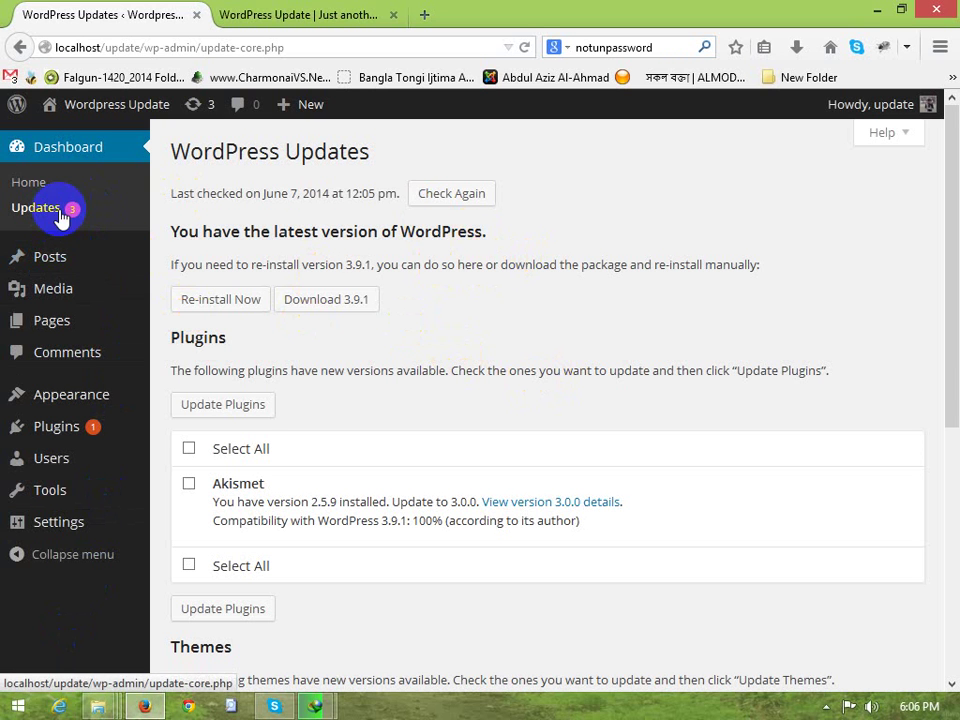
mouse_move(92, 426)
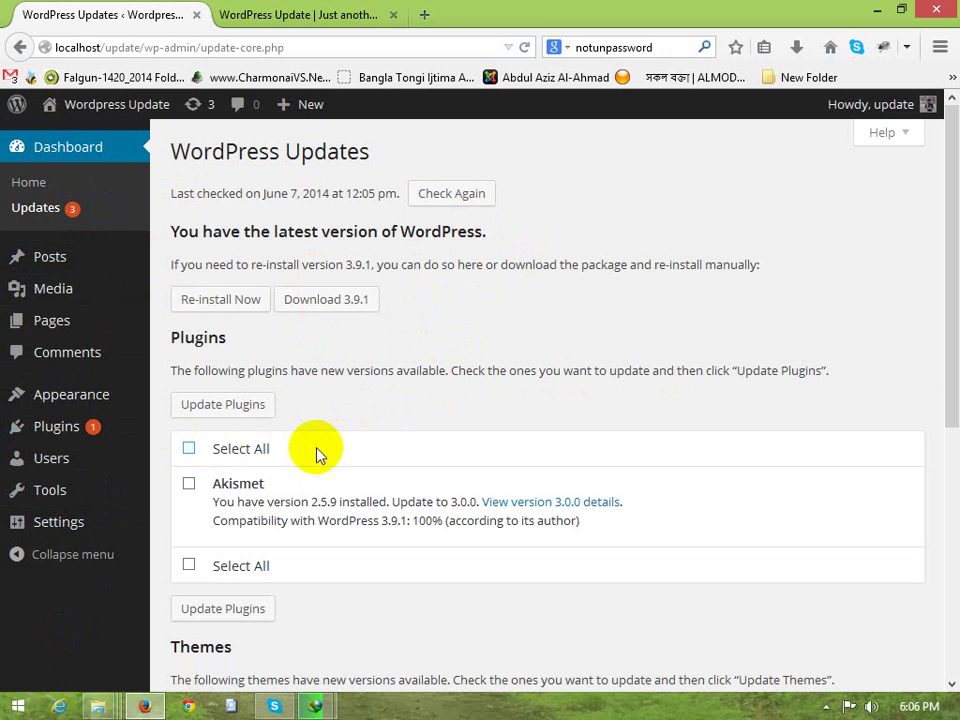
Reload the WordPress Updates page and review the Plugins and Themes update lists down to the page's end.
click(36, 210)
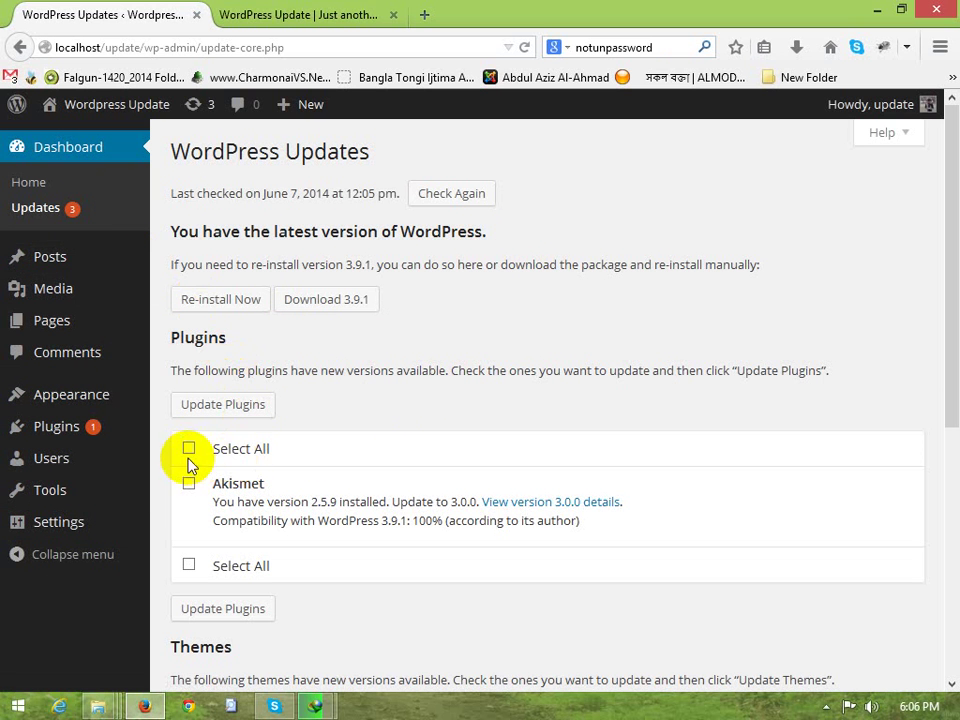
scroll(231, 465, down, 2)
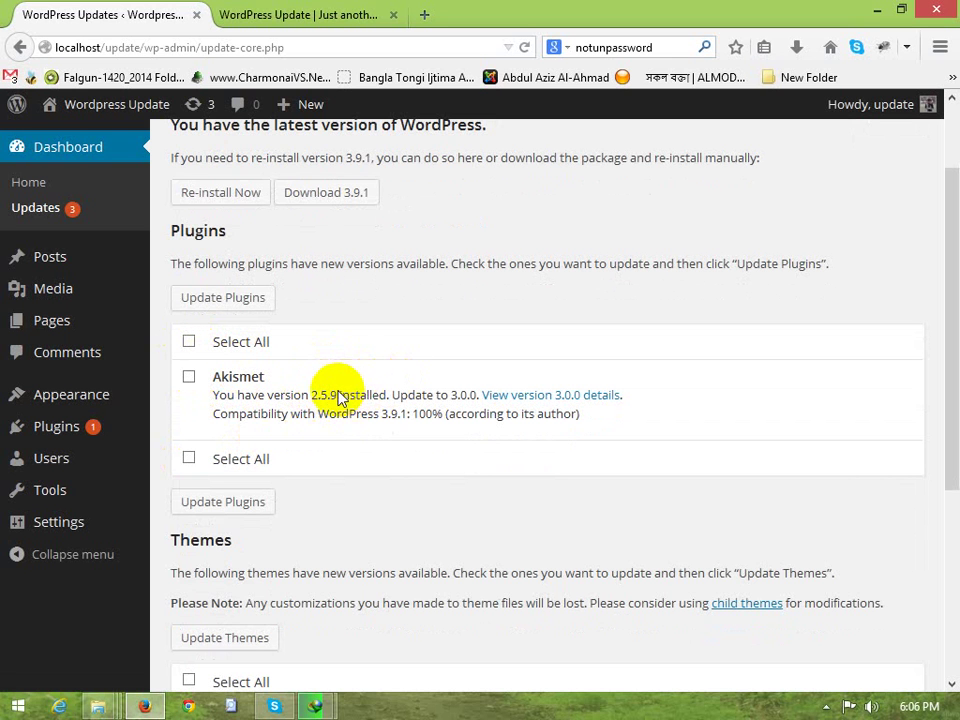
scroll(340, 388, down, 3)
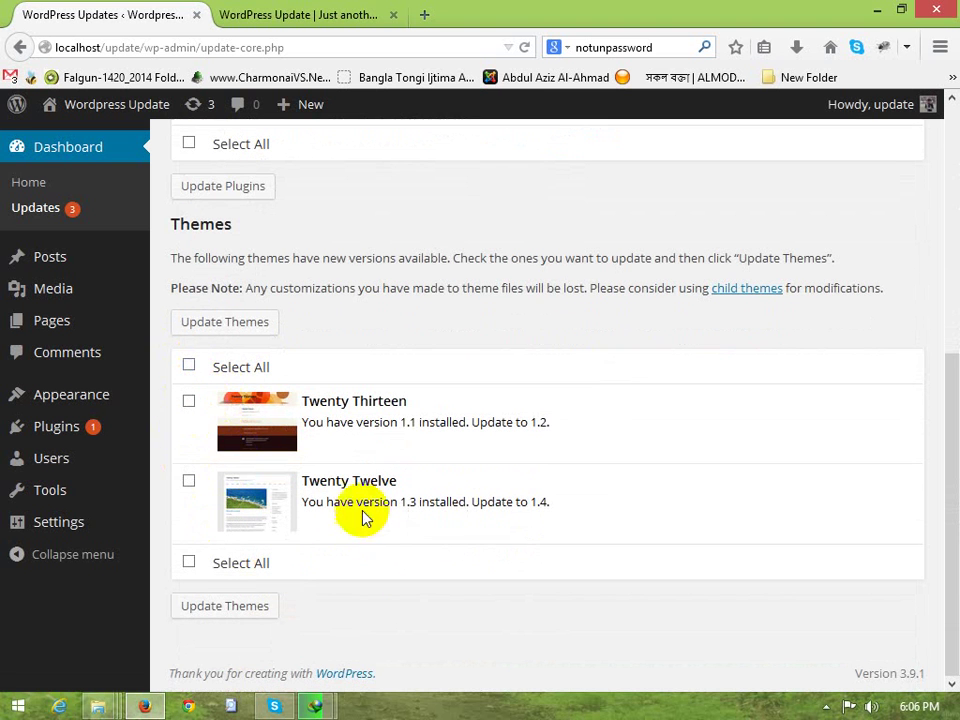
scroll(365, 443, up, 5)
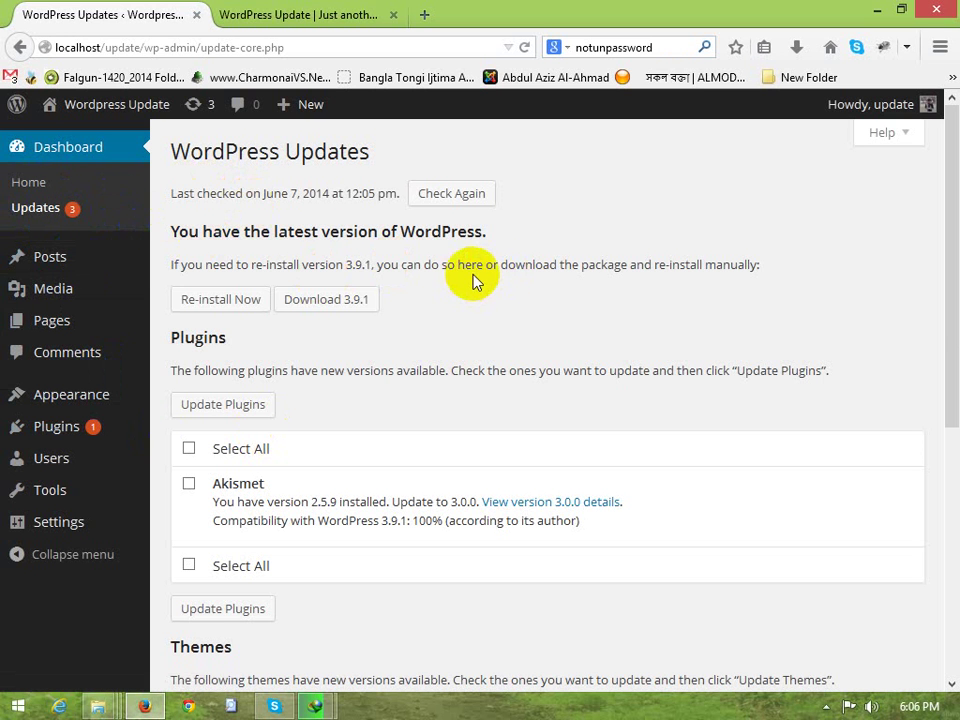
scroll(465, 284, down, 4)
scroll(428, 270, up, 2)
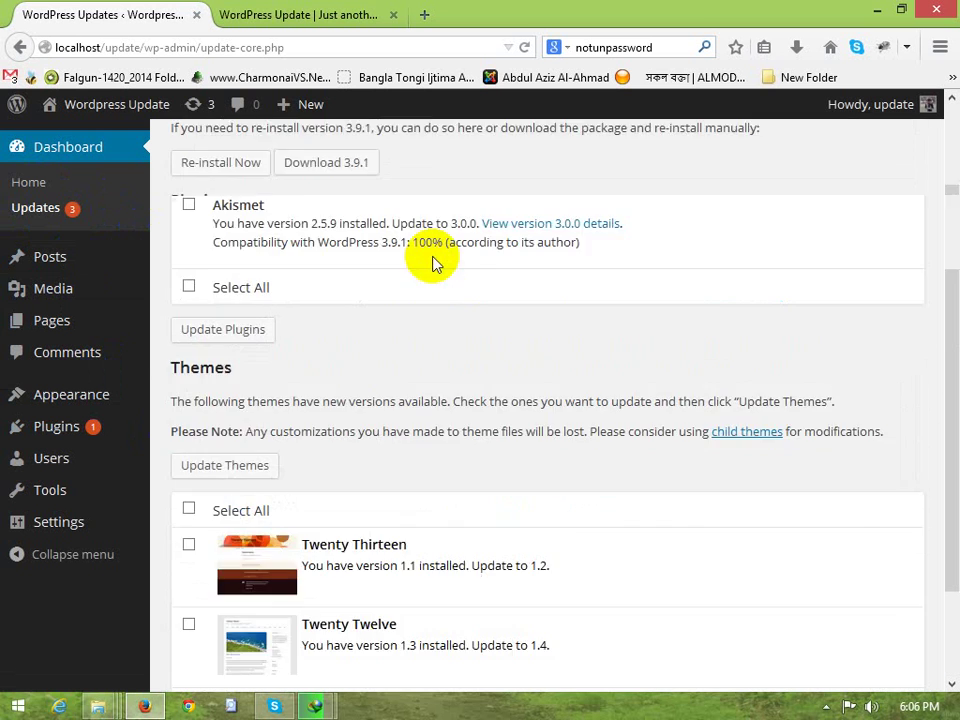
scroll(430, 262, up, 3)
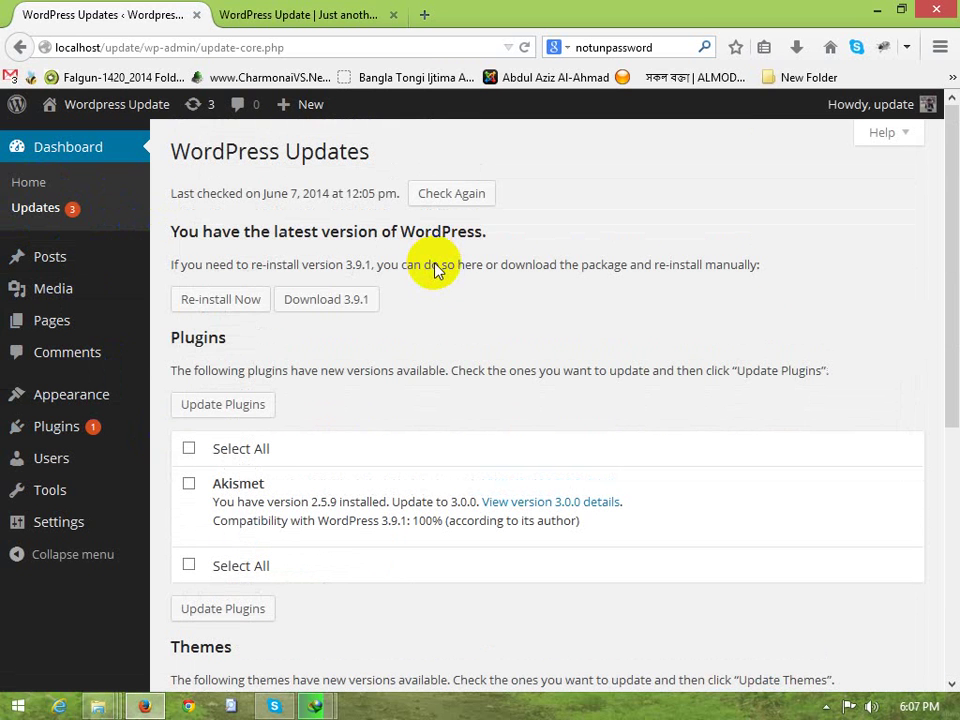